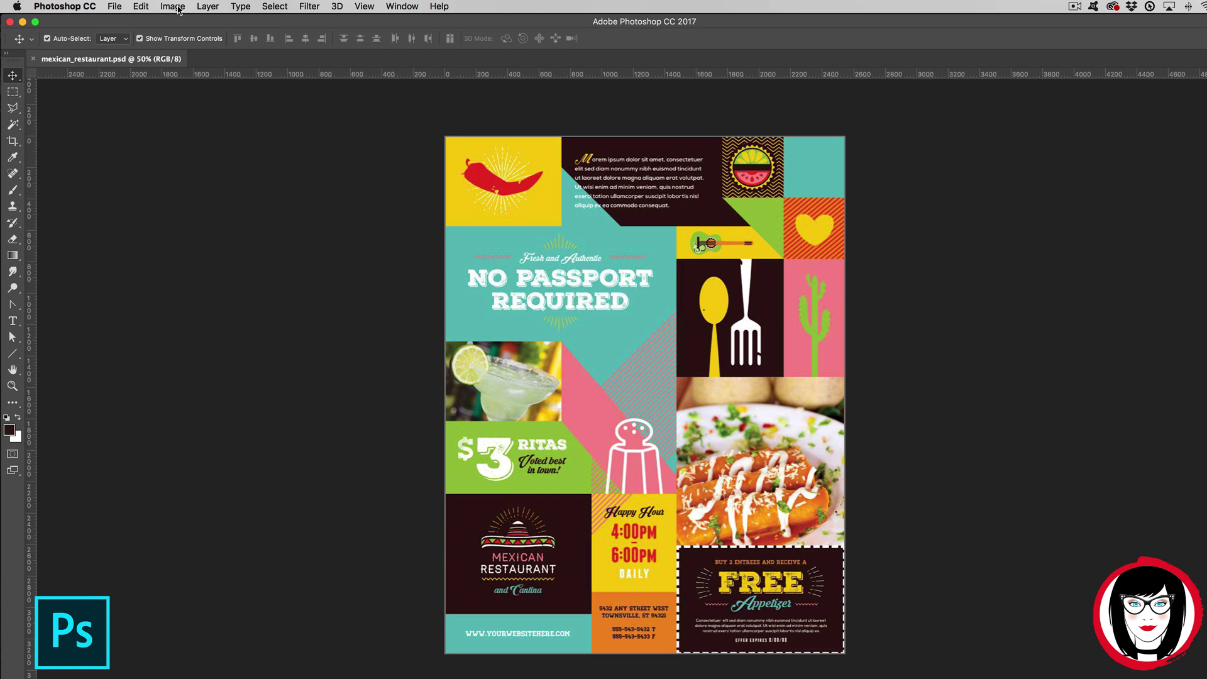
Check the flyer's current image size, then close the dialog without resizing.
click(178, 8)
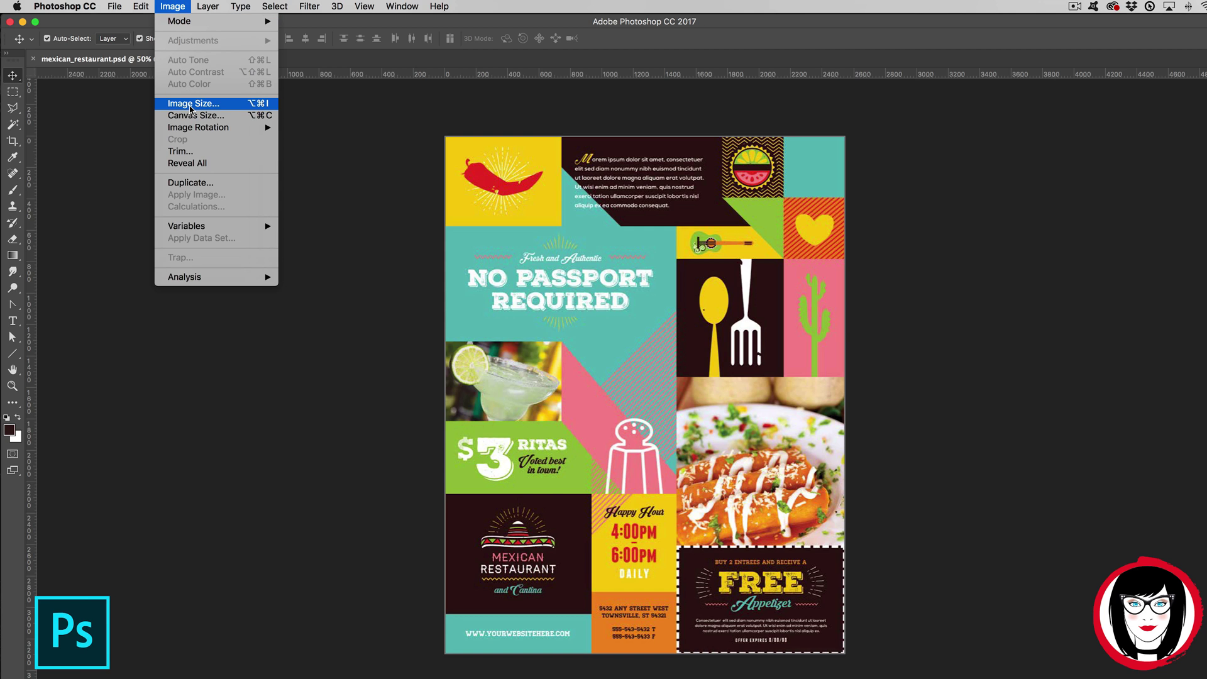
click(190, 105)
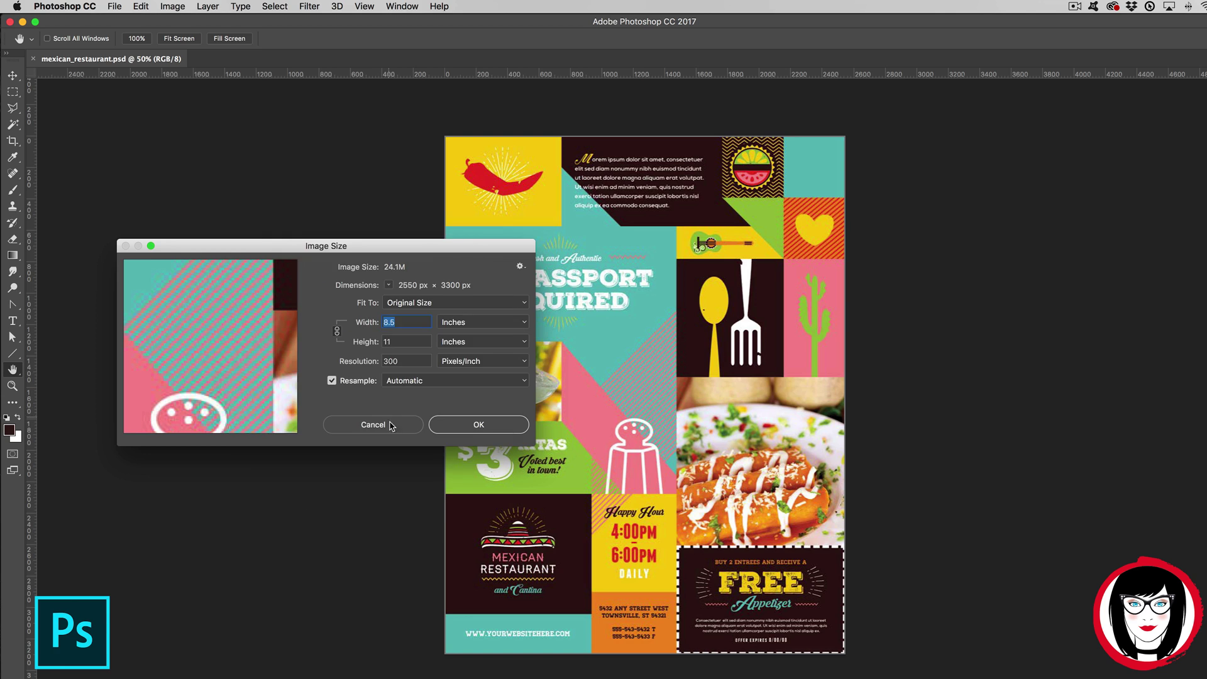
click(386, 420)
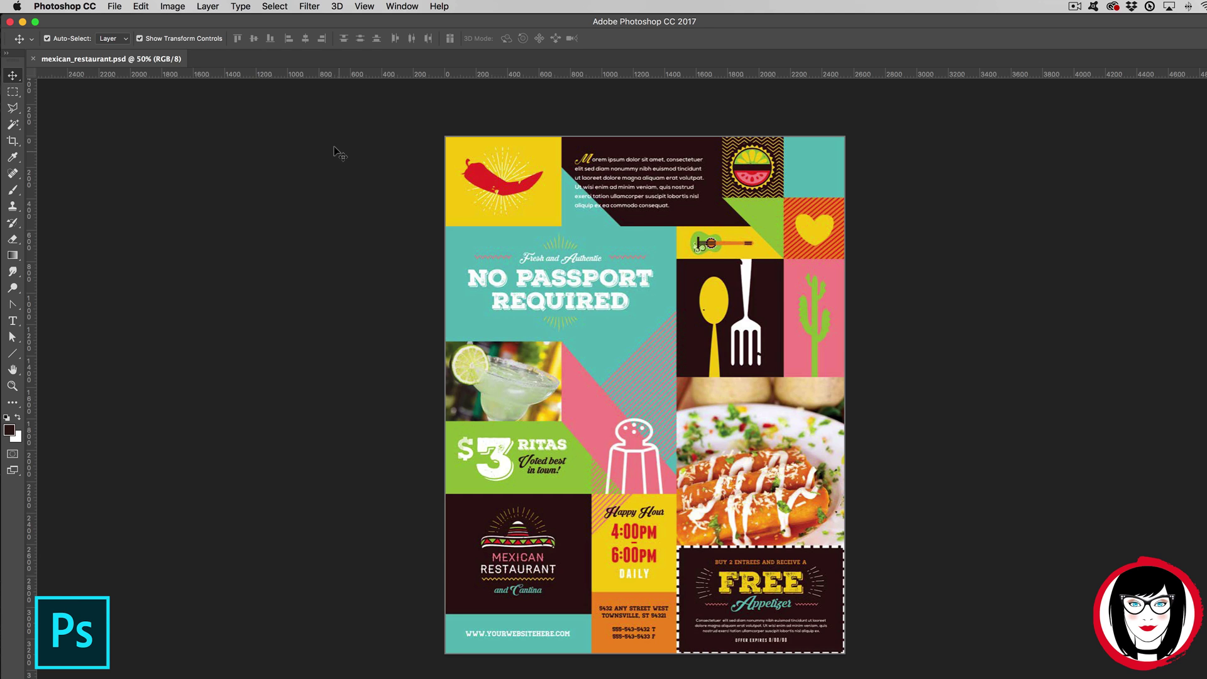
Save As mexican_restaurant.pdf in Photoshop PDF format with Layers unchecked.
click(114, 7)
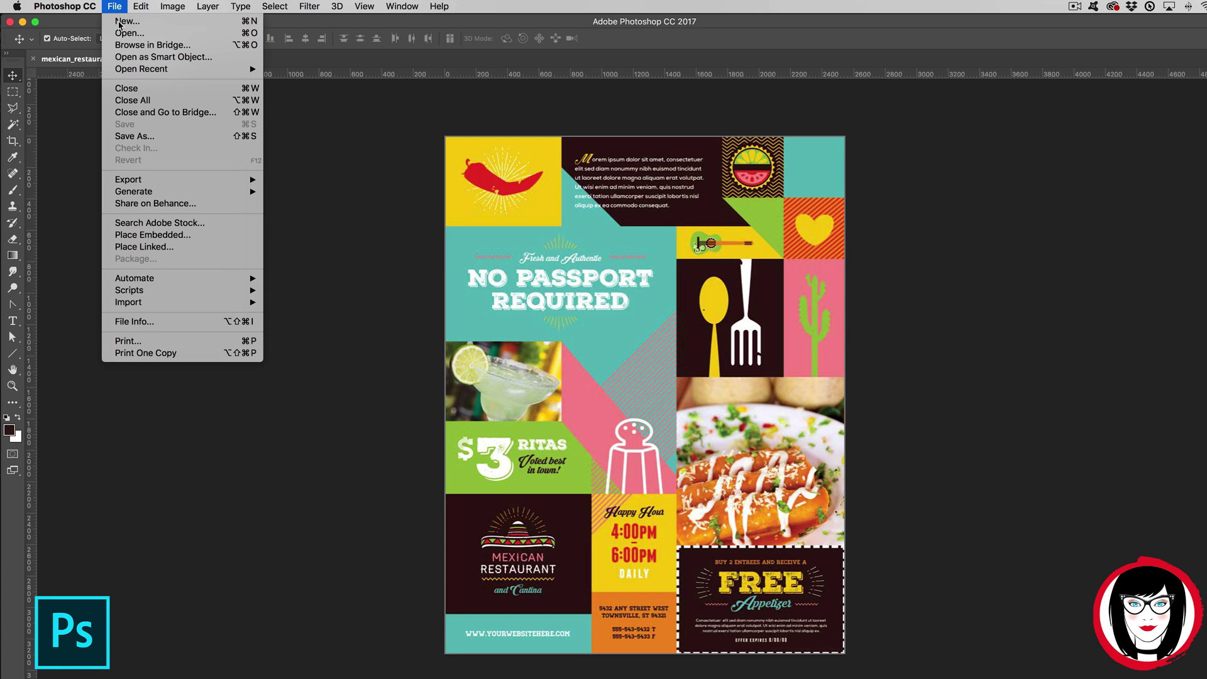
click(139, 141)
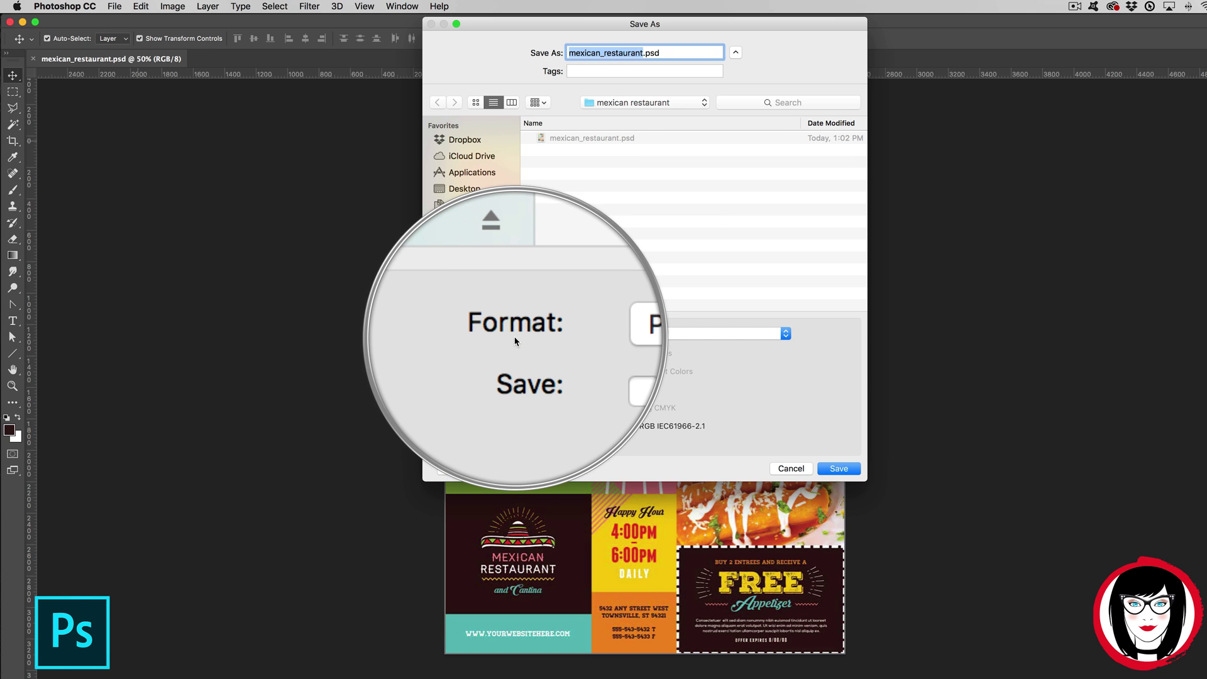
click(760, 334)
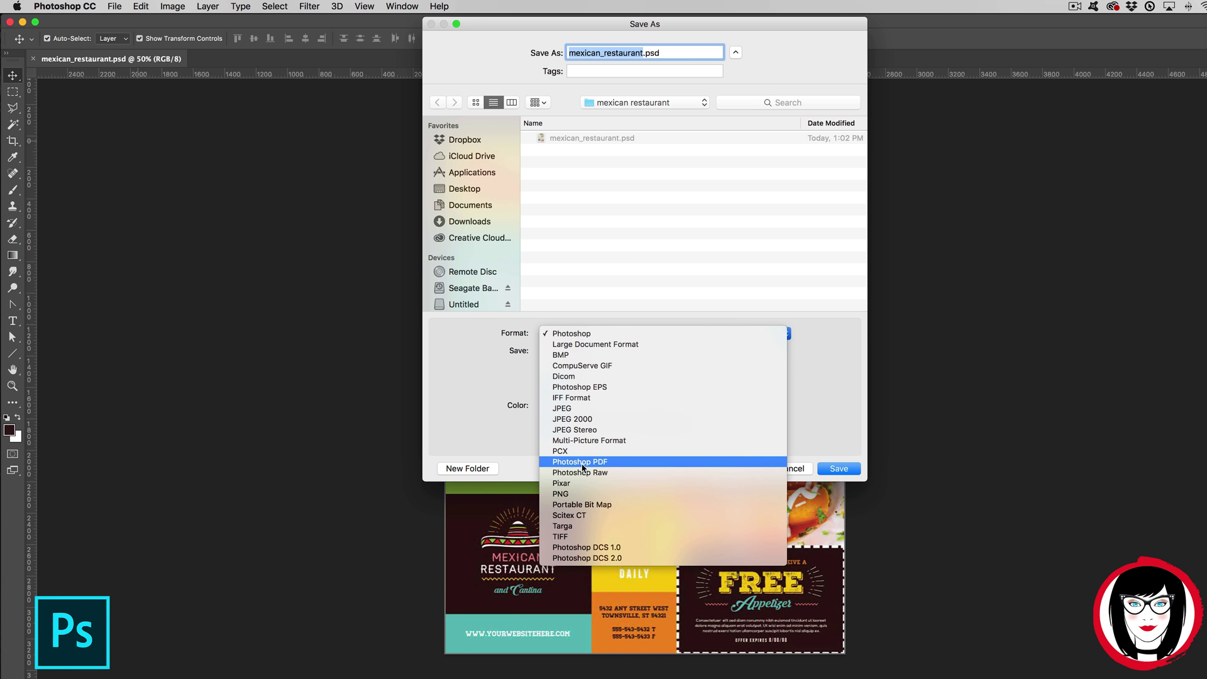
click(583, 462)
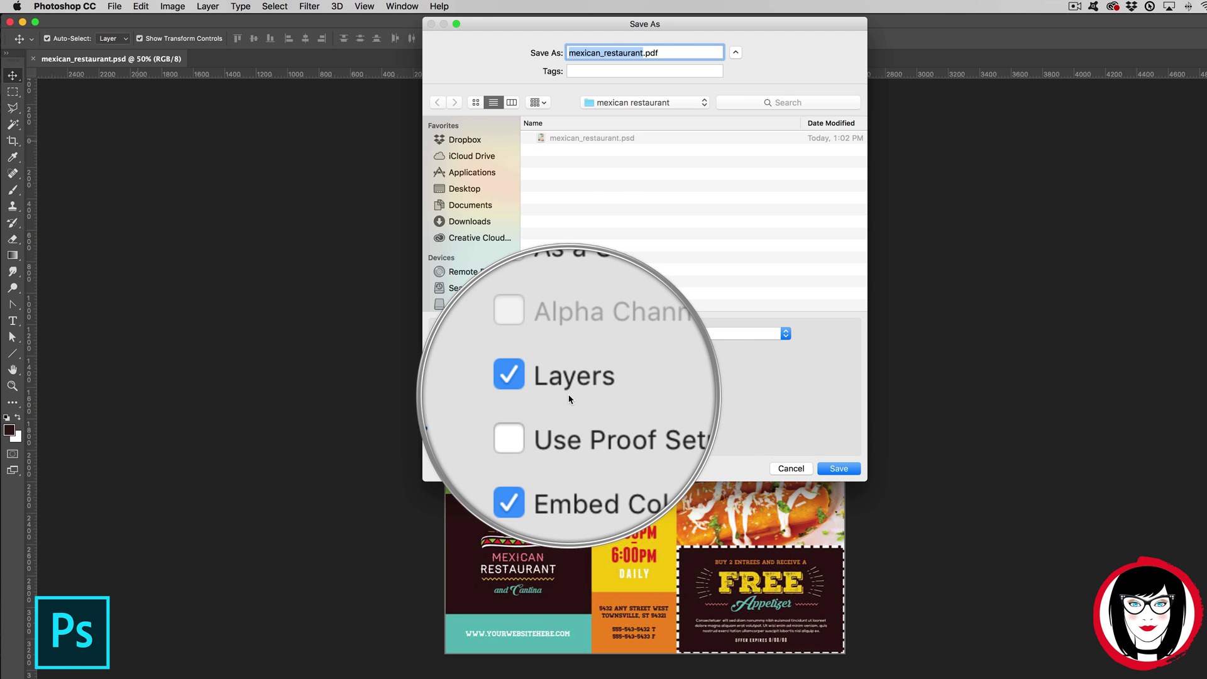
click(551, 390)
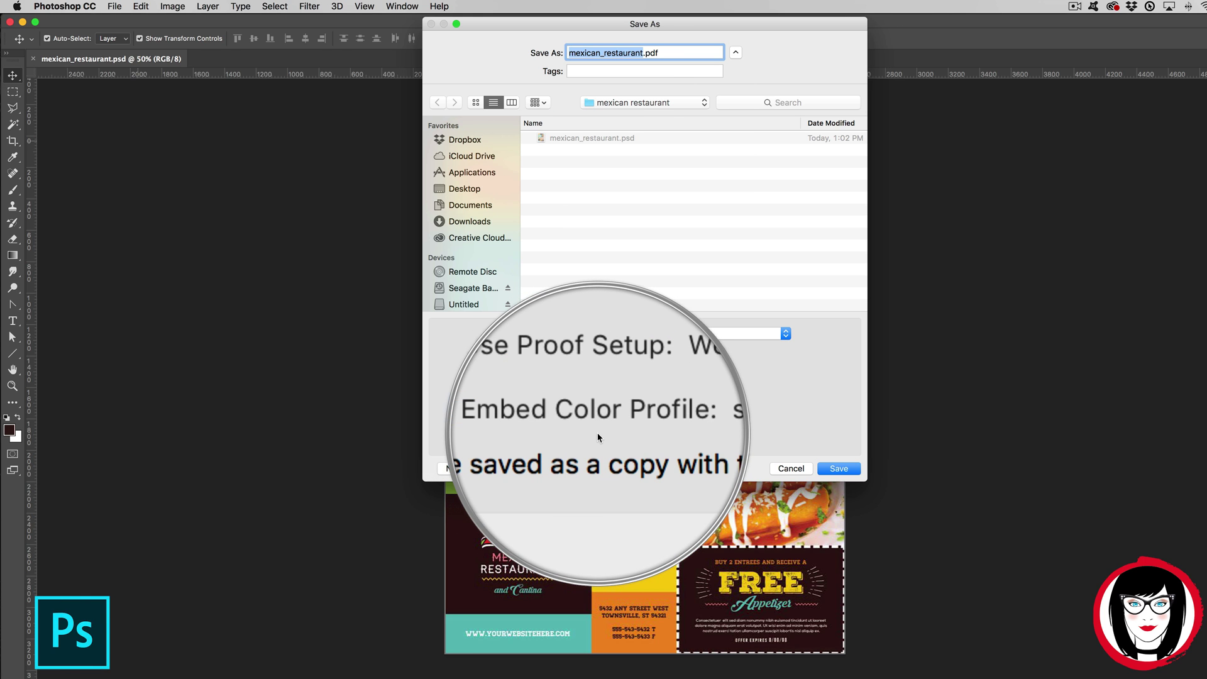
Try the Press Quality preset, then return to High Quality Print and view its compression settings.
click(839, 469)
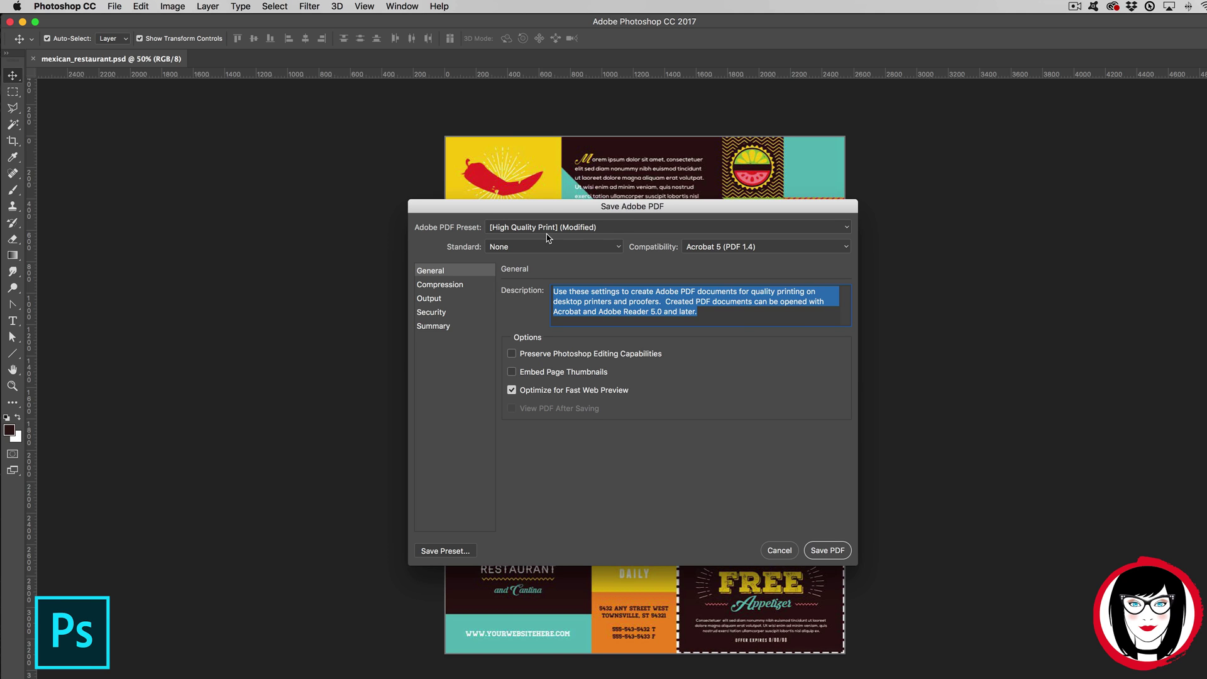
click(567, 228)
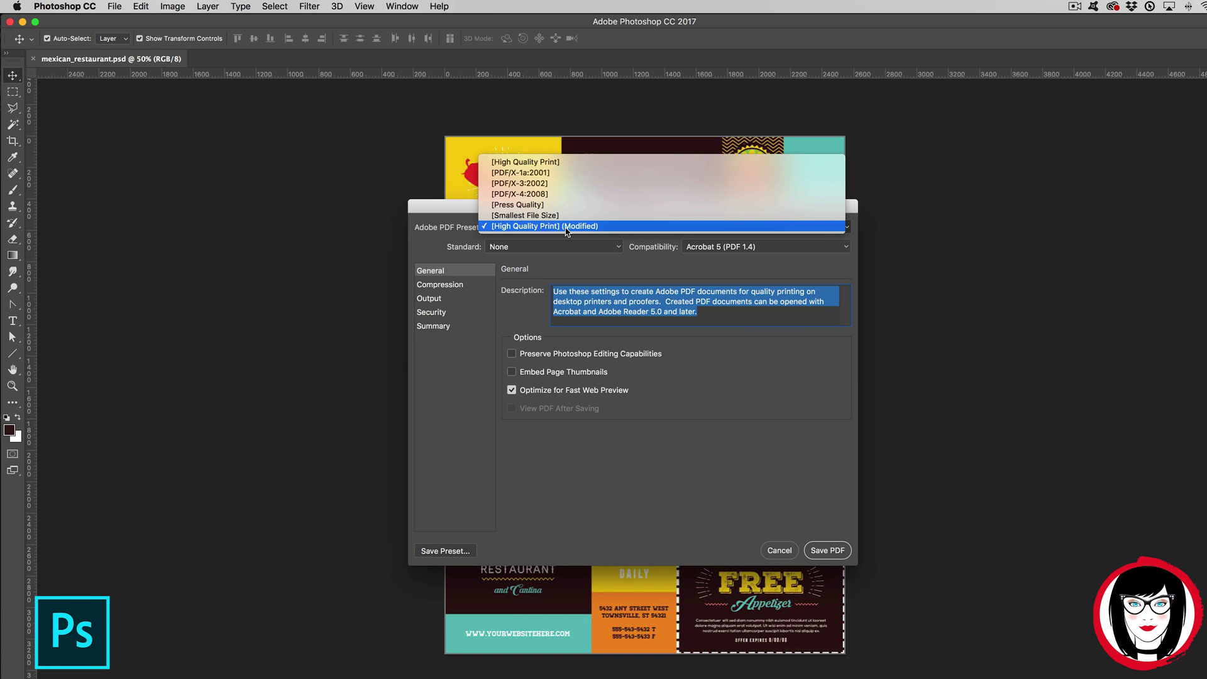
click(526, 209)
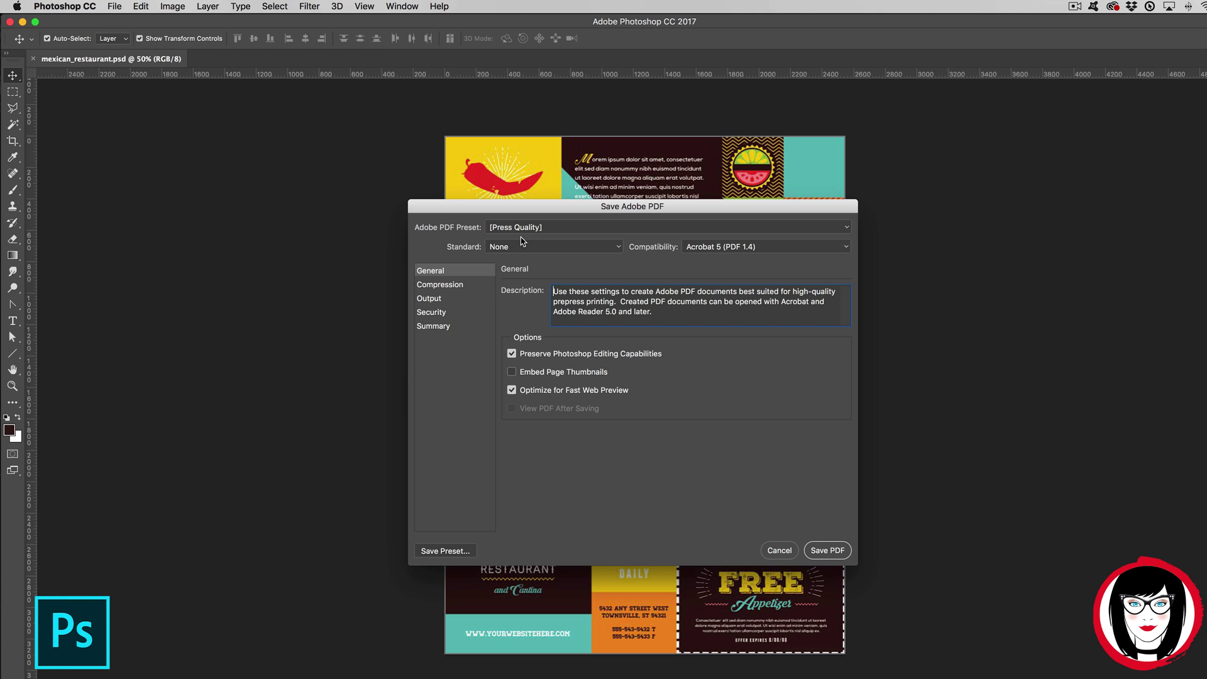
click(522, 229)
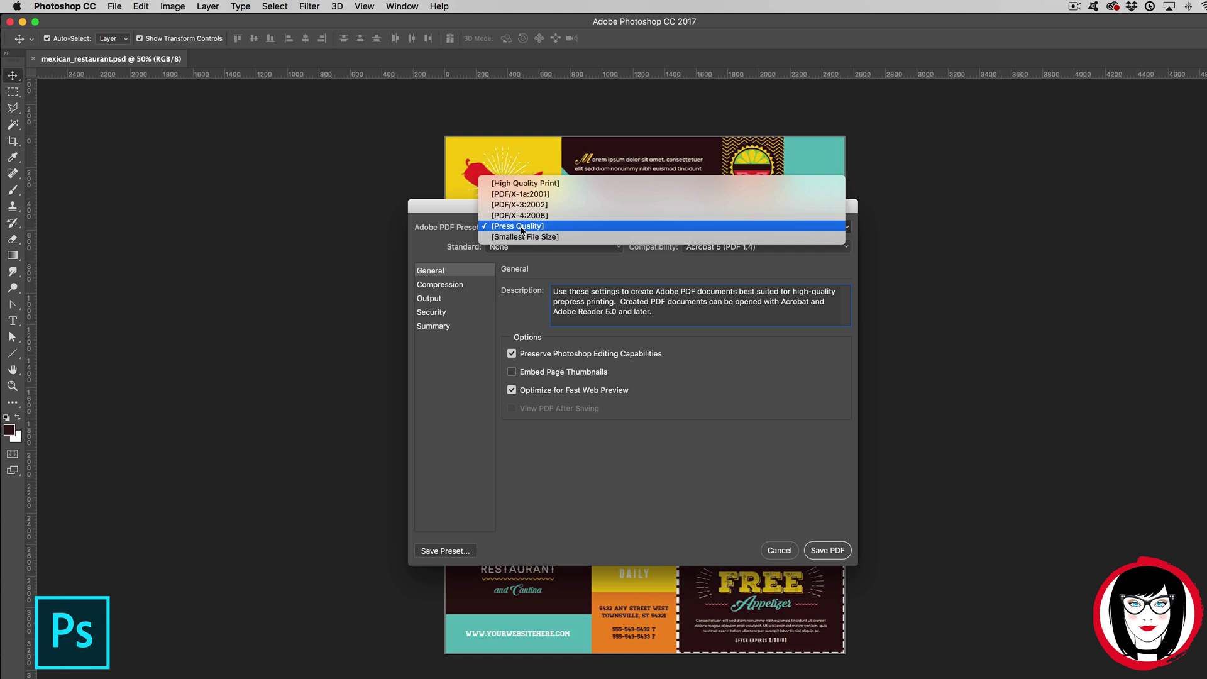
click(522, 183)
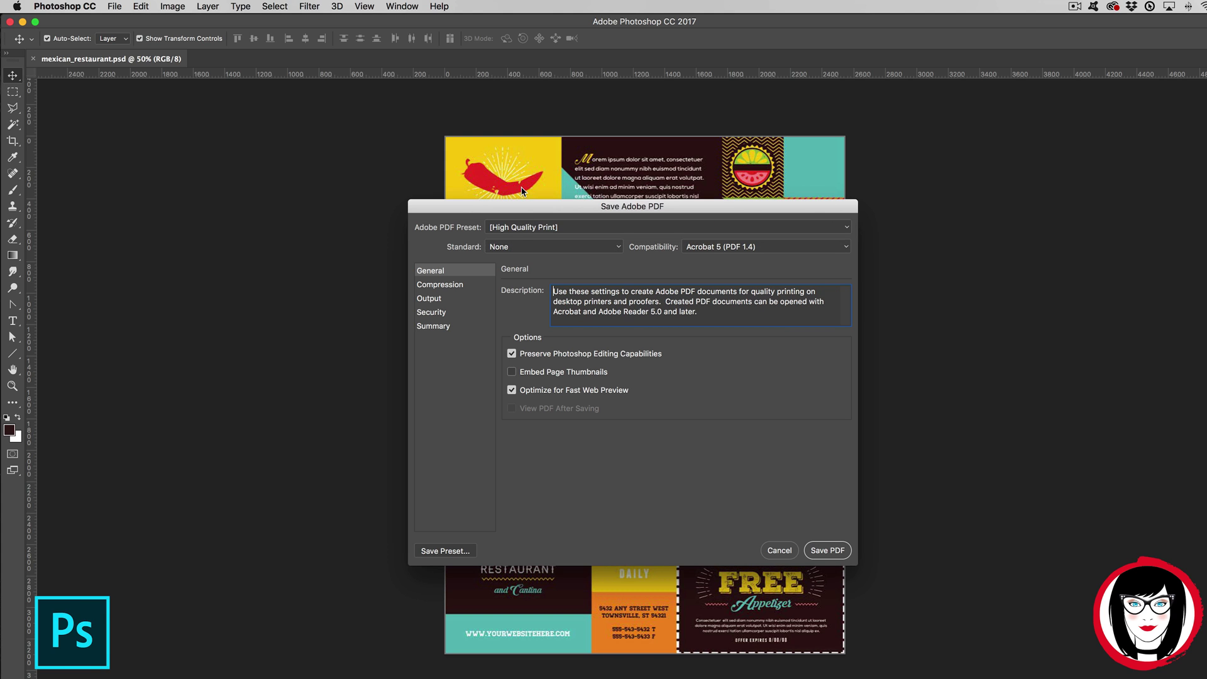
click(438, 285)
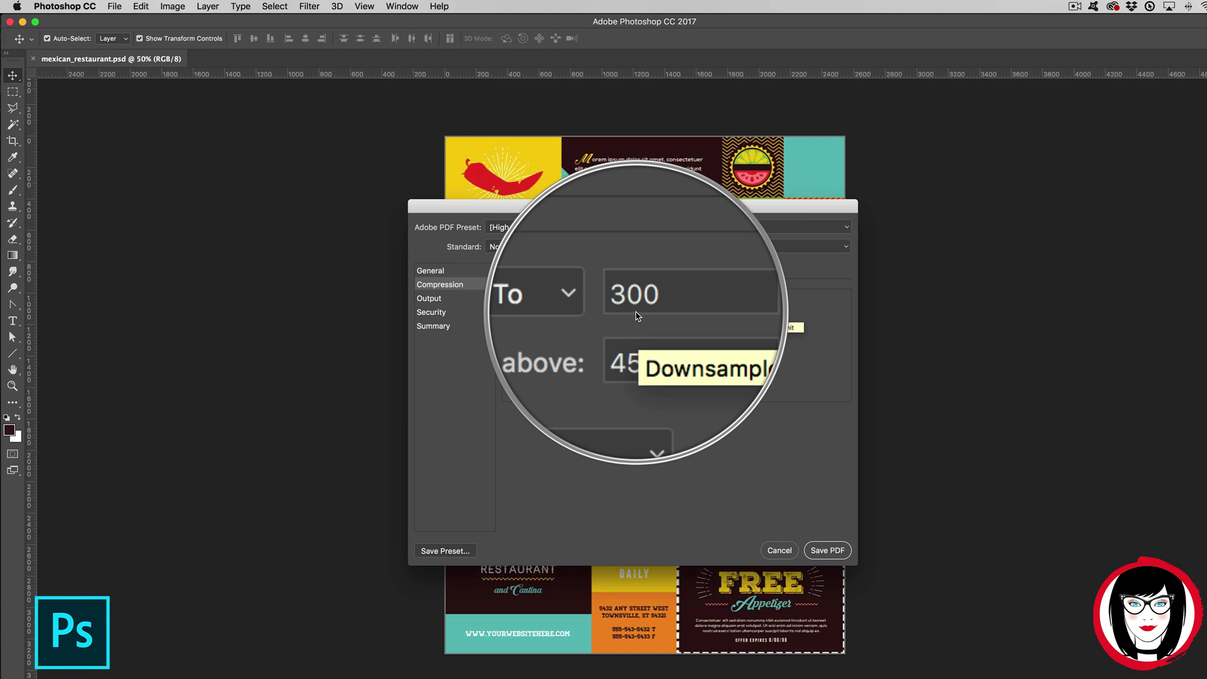
Review image quality, keeping JPEG compression and Acrobat 5 compatibility.
click(632, 372)
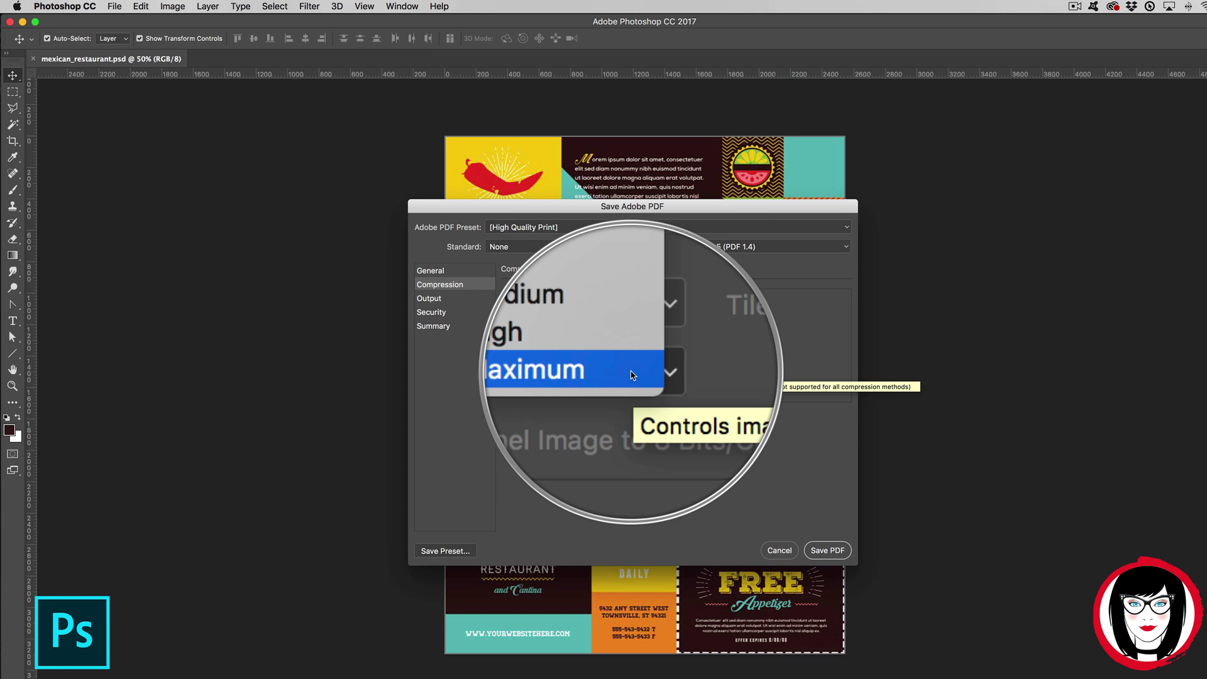
click(586, 372)
click(601, 355)
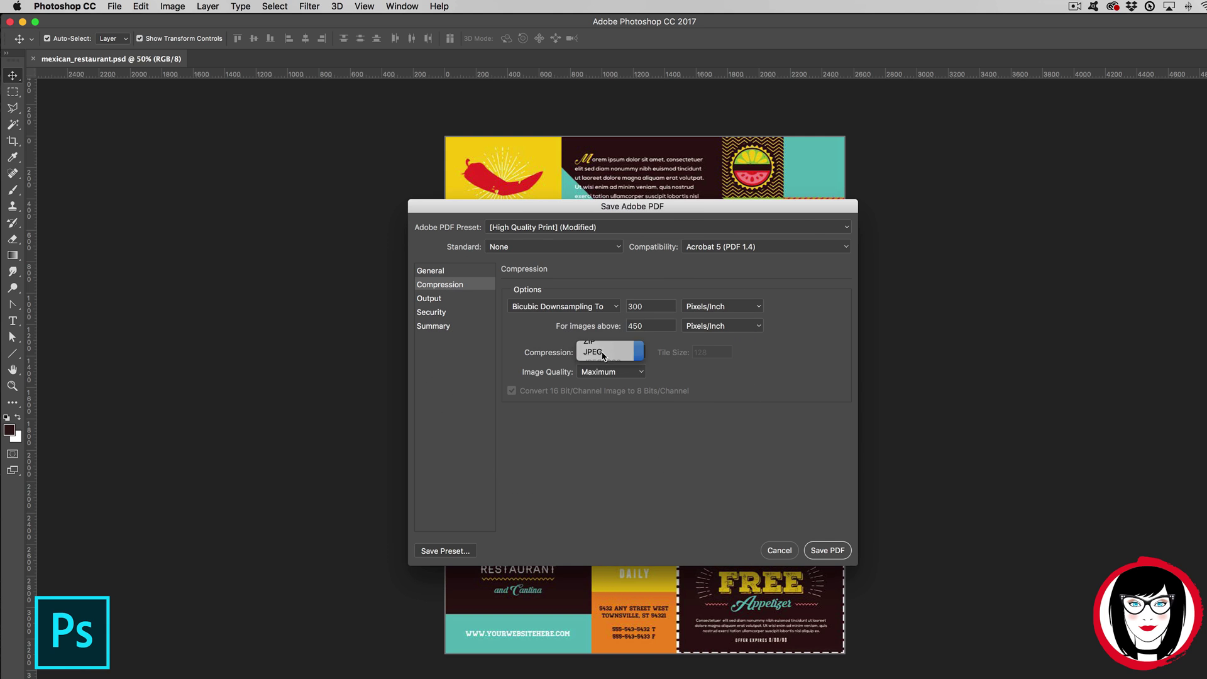
click(602, 353)
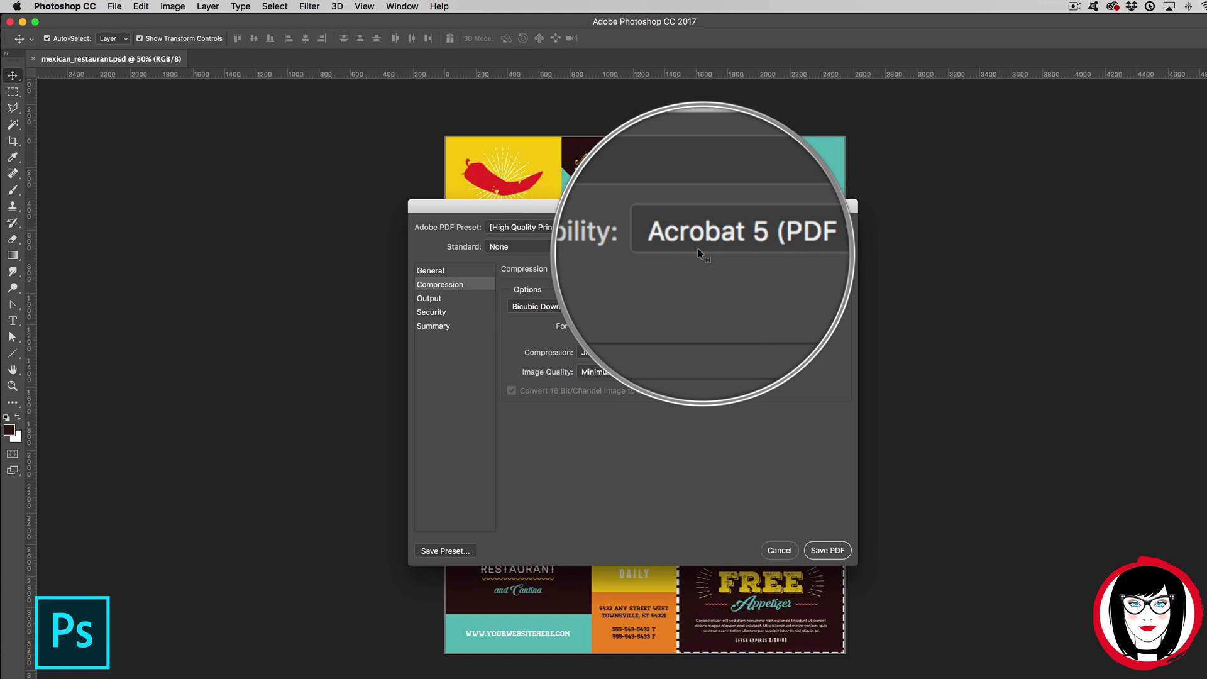
click(845, 251)
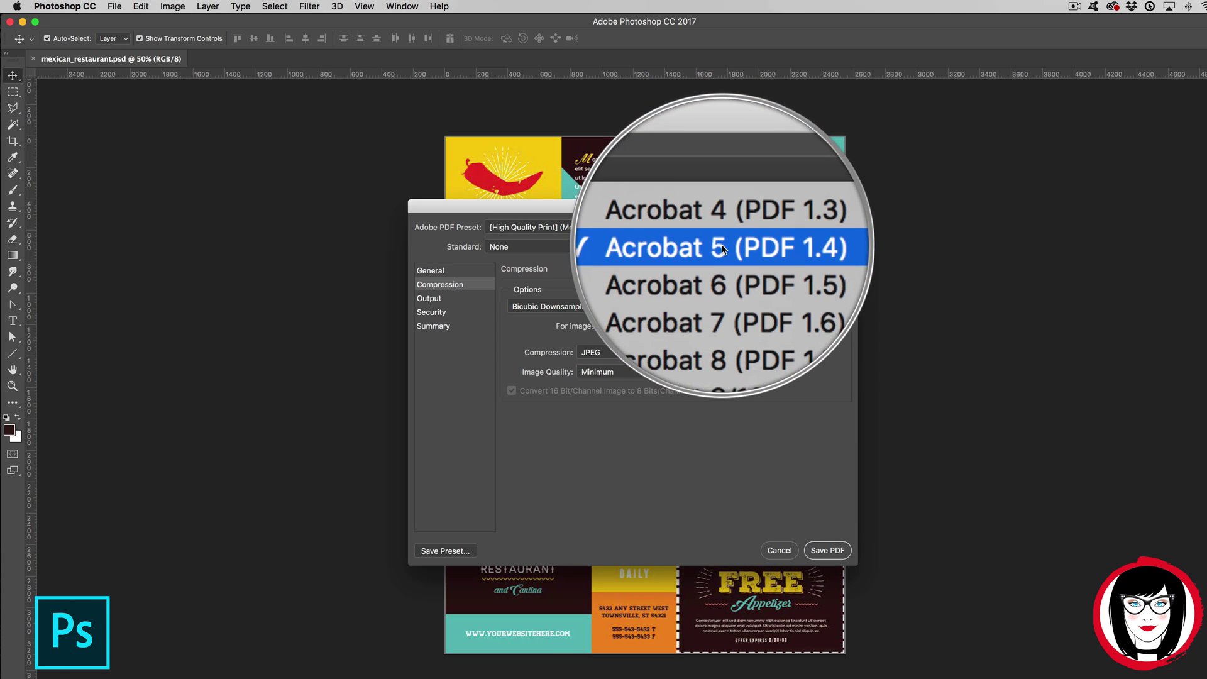
click(748, 247)
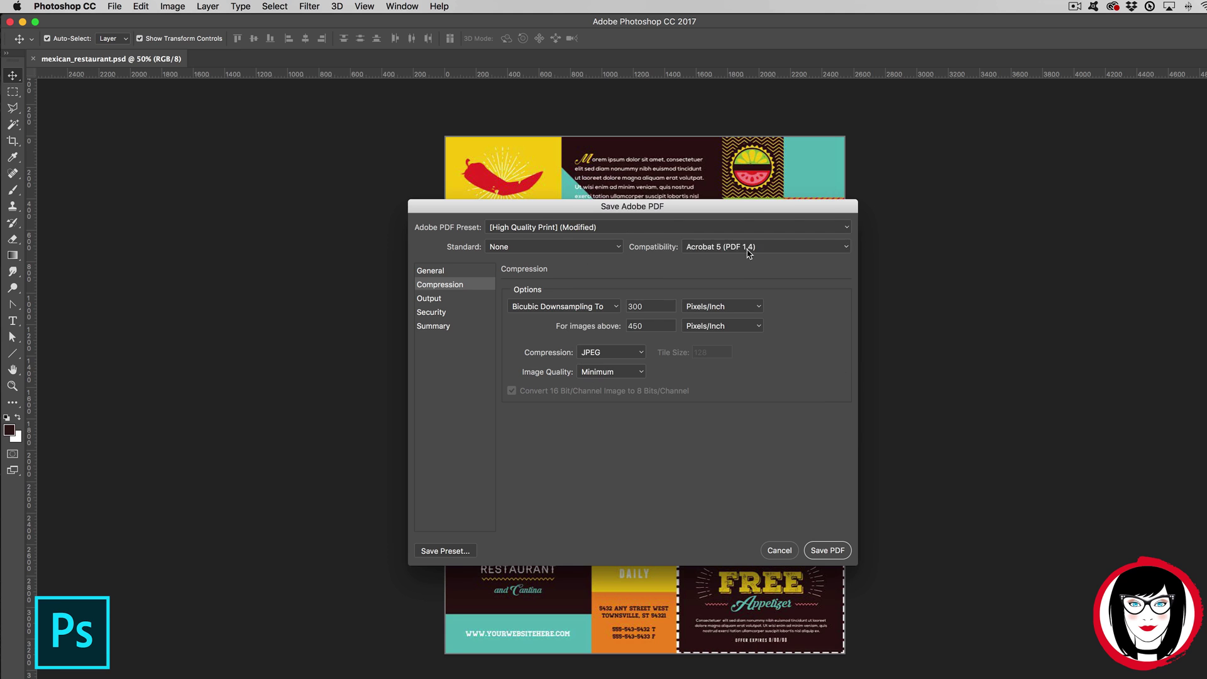
click(748, 247)
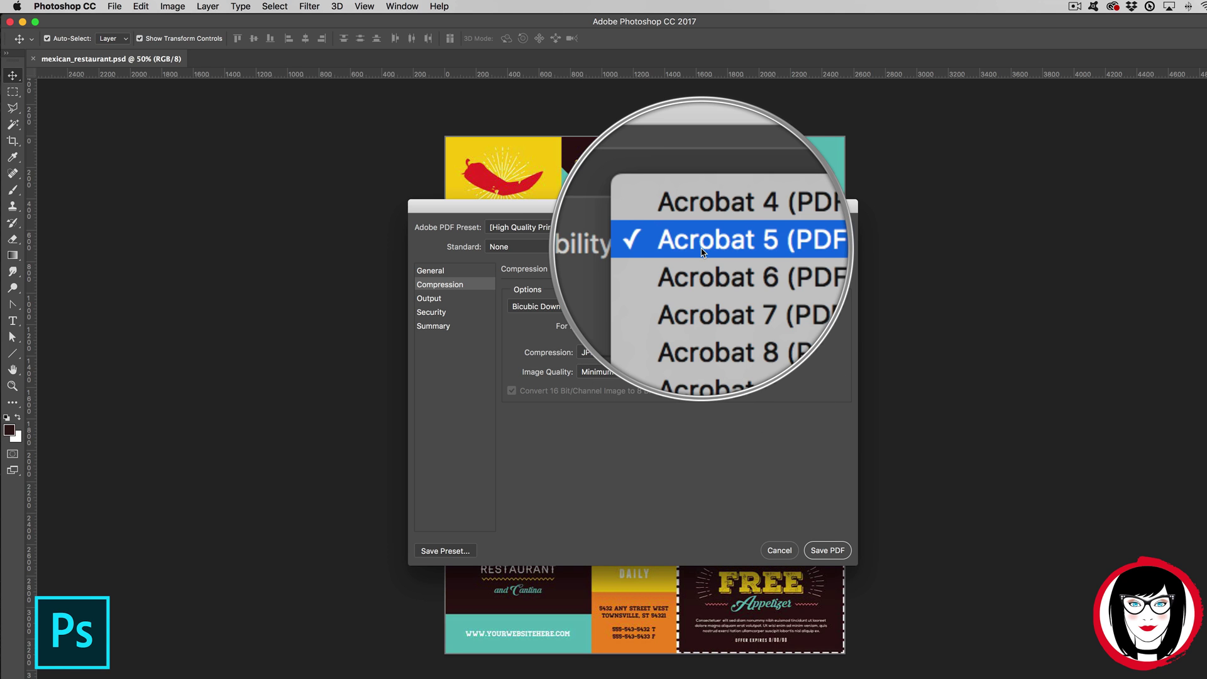
Reapply High Quality Print defaults with Acrobat 5 (PDF 1.4) compatibility and save the PDF.
click(703, 250)
click(553, 227)
click(552, 162)
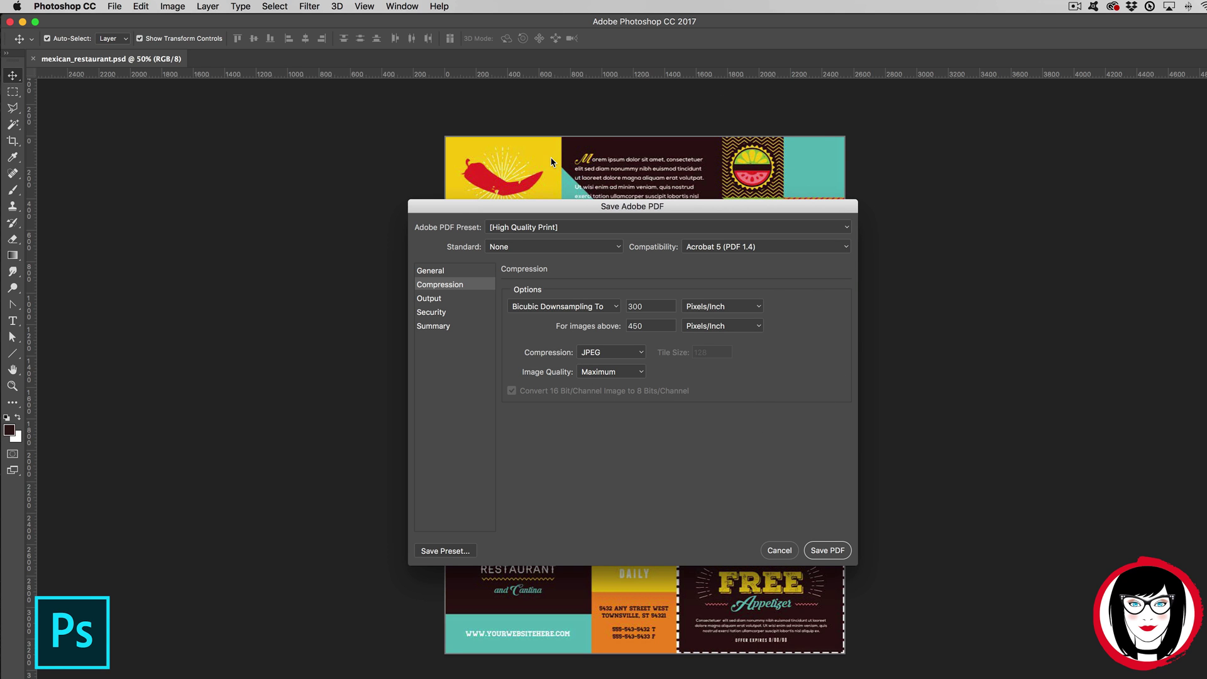
click(817, 248)
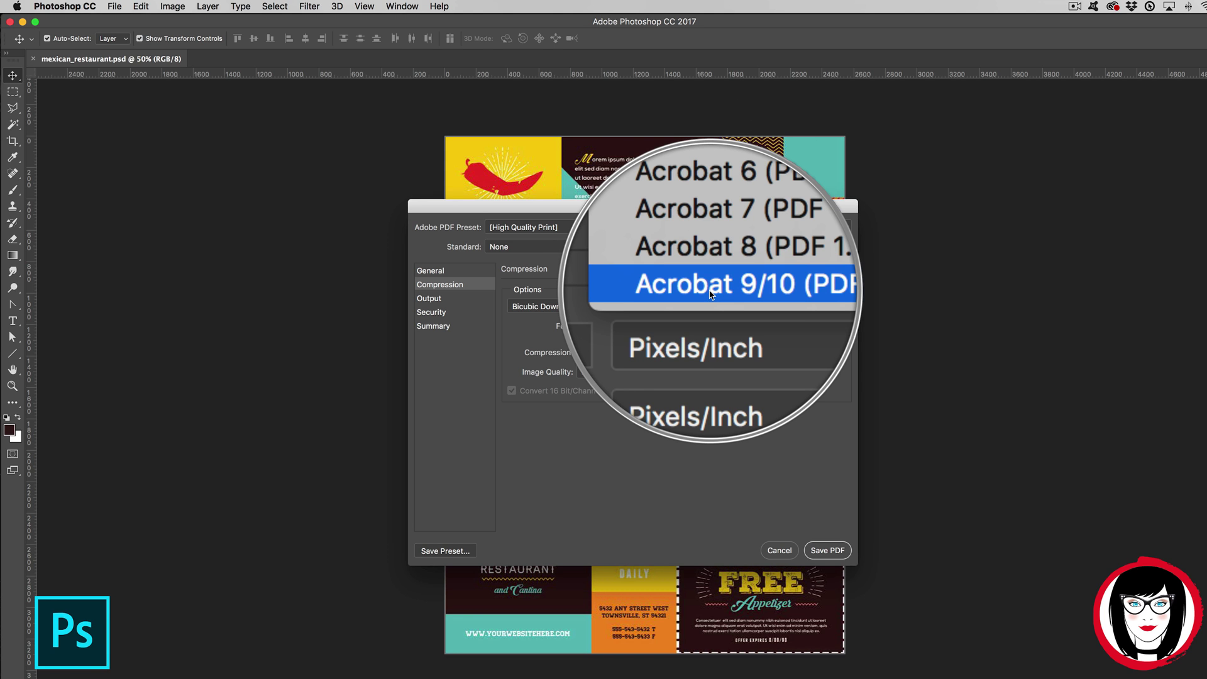
click(830, 351)
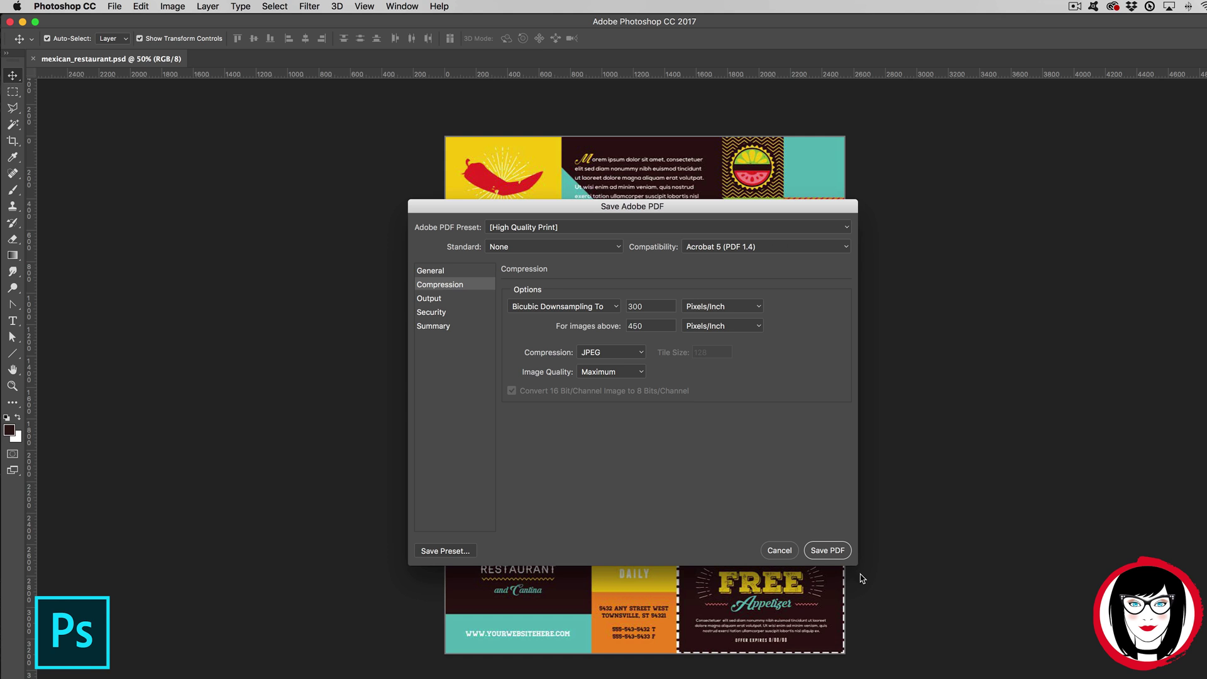
click(833, 555)
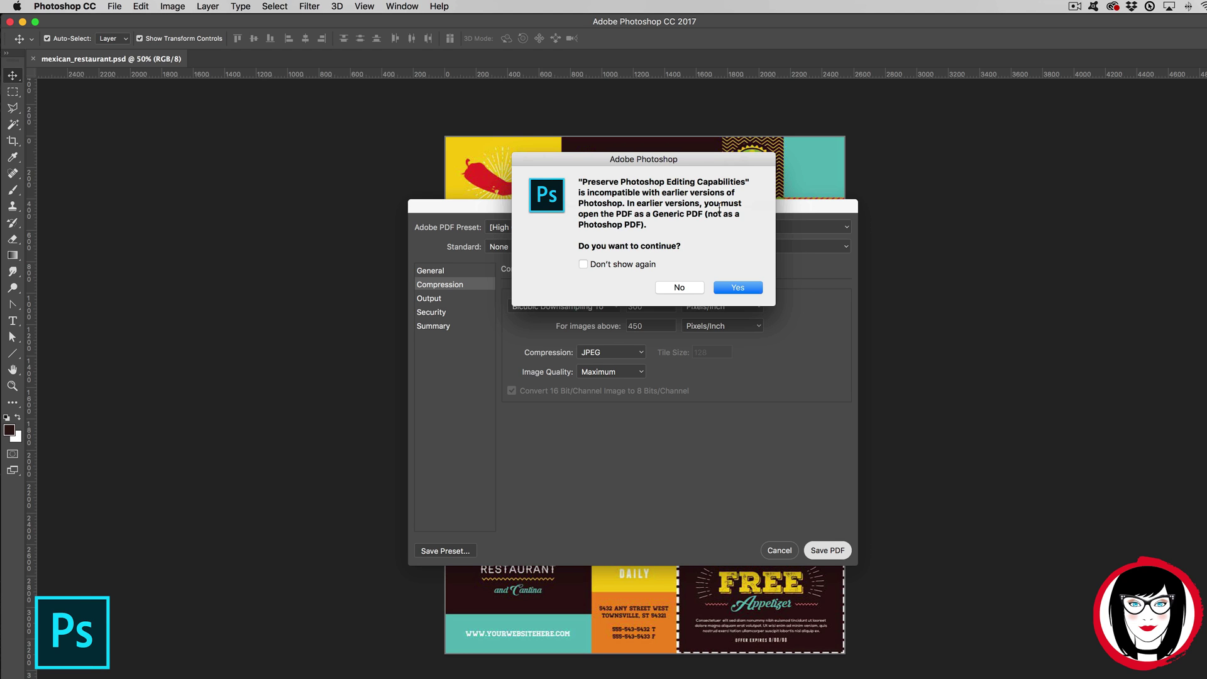
Tick Don't show again on the editing-capabilities warning and continue saving the PDF.
click(582, 265)
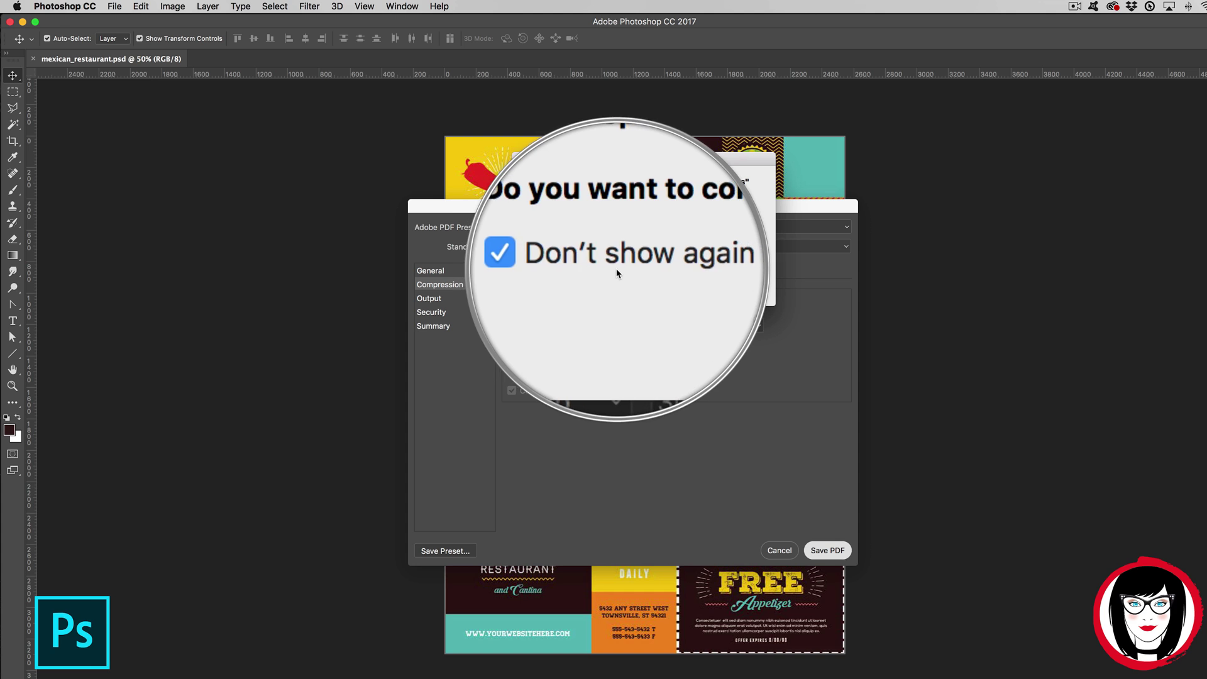
click(723, 288)
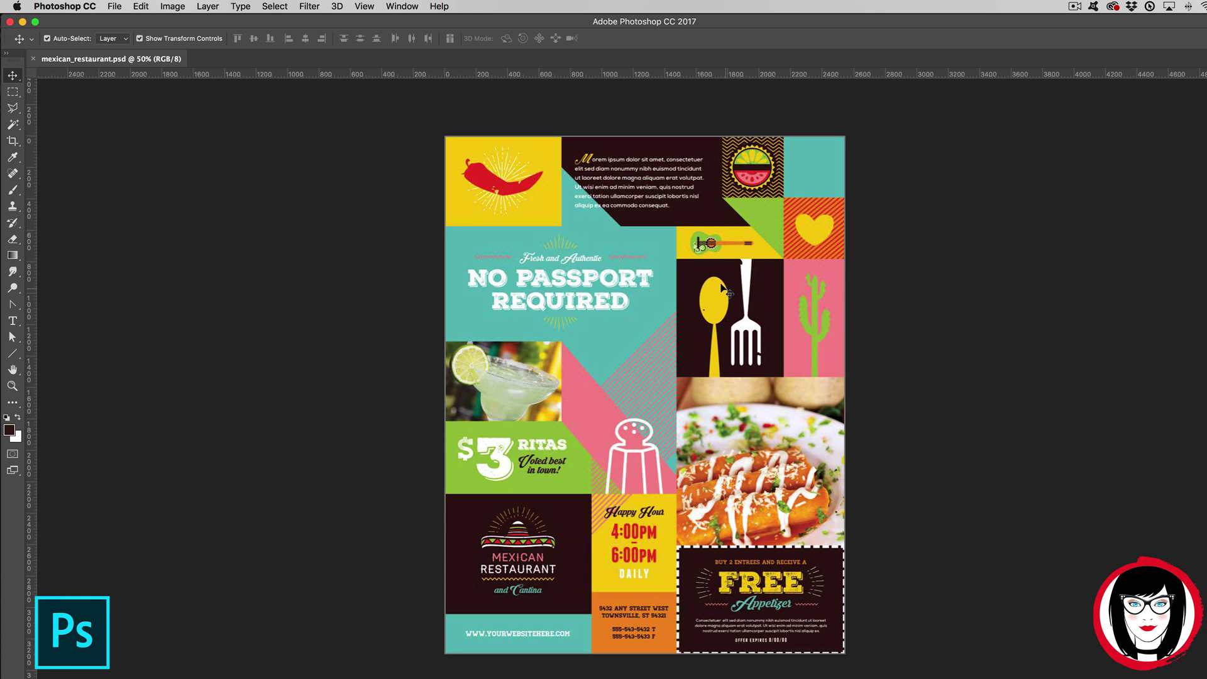
click(114, 7)
Save the flyer as Photoshop PDF, replacing the existing mexican_restaurant.pdf.
click(159, 134)
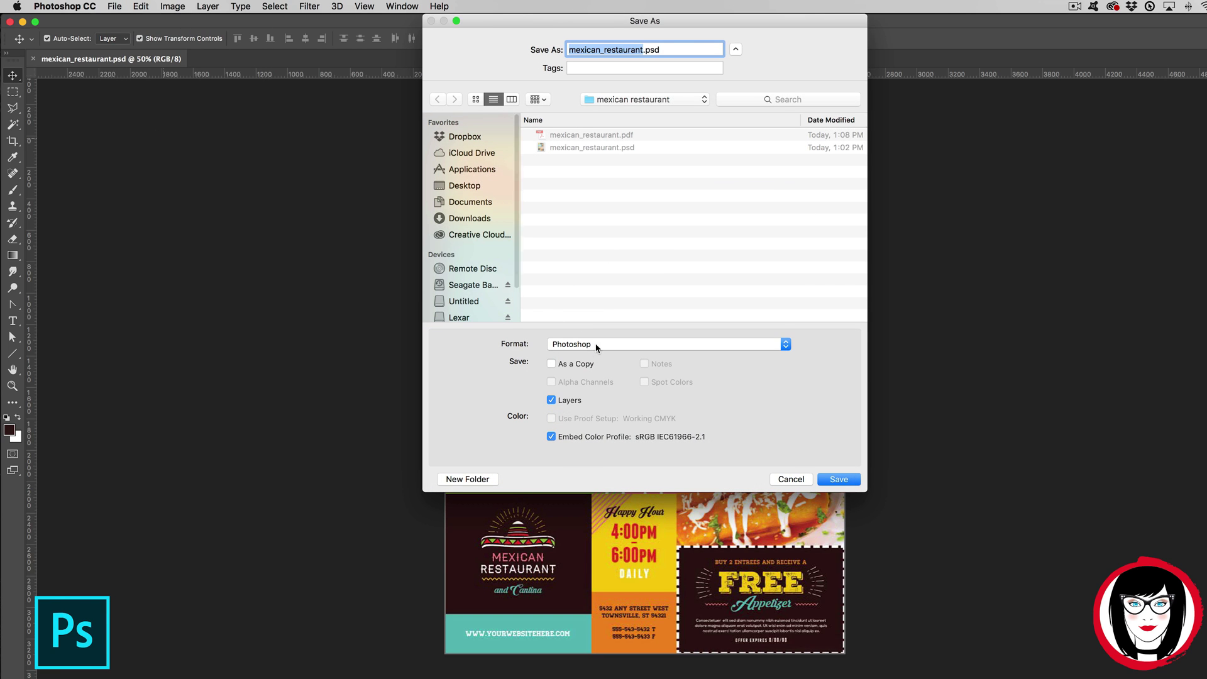
click(596, 346)
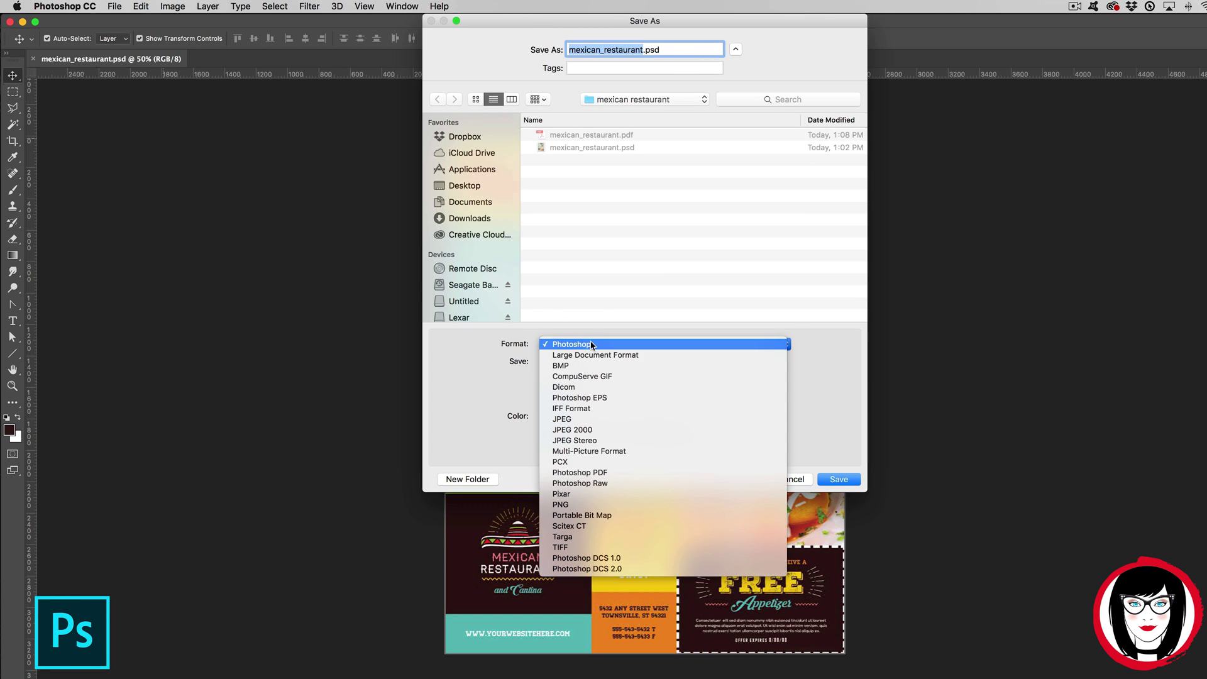
click(585, 472)
click(839, 480)
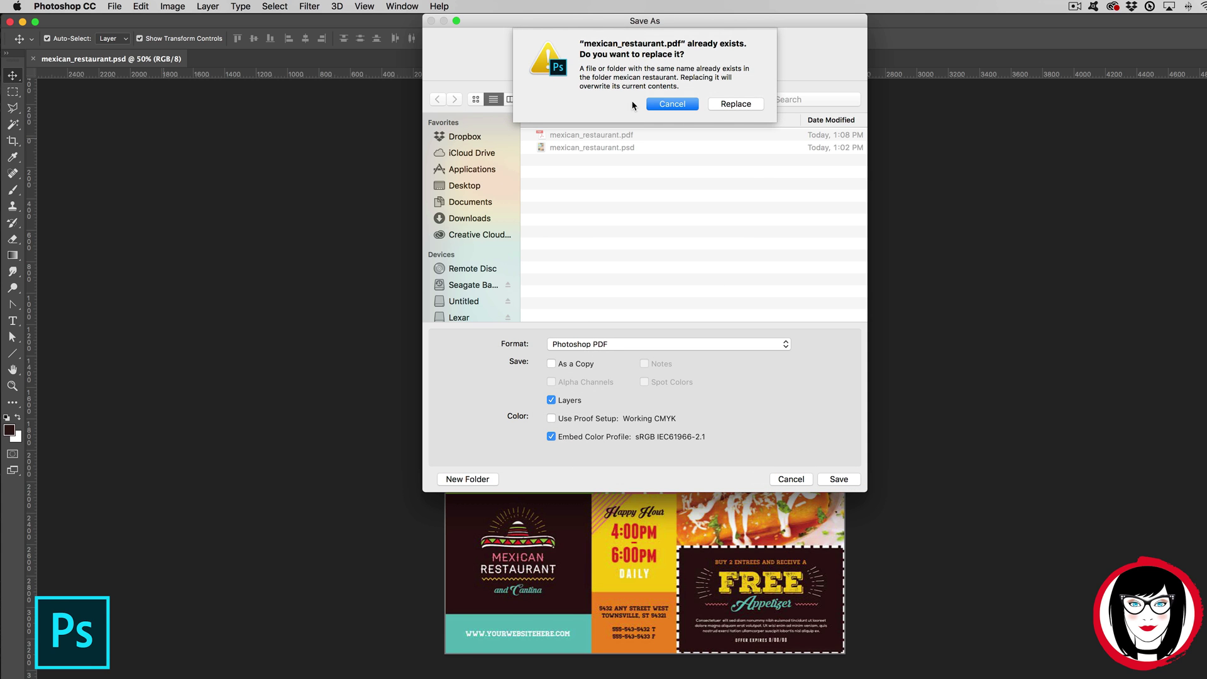
click(752, 107)
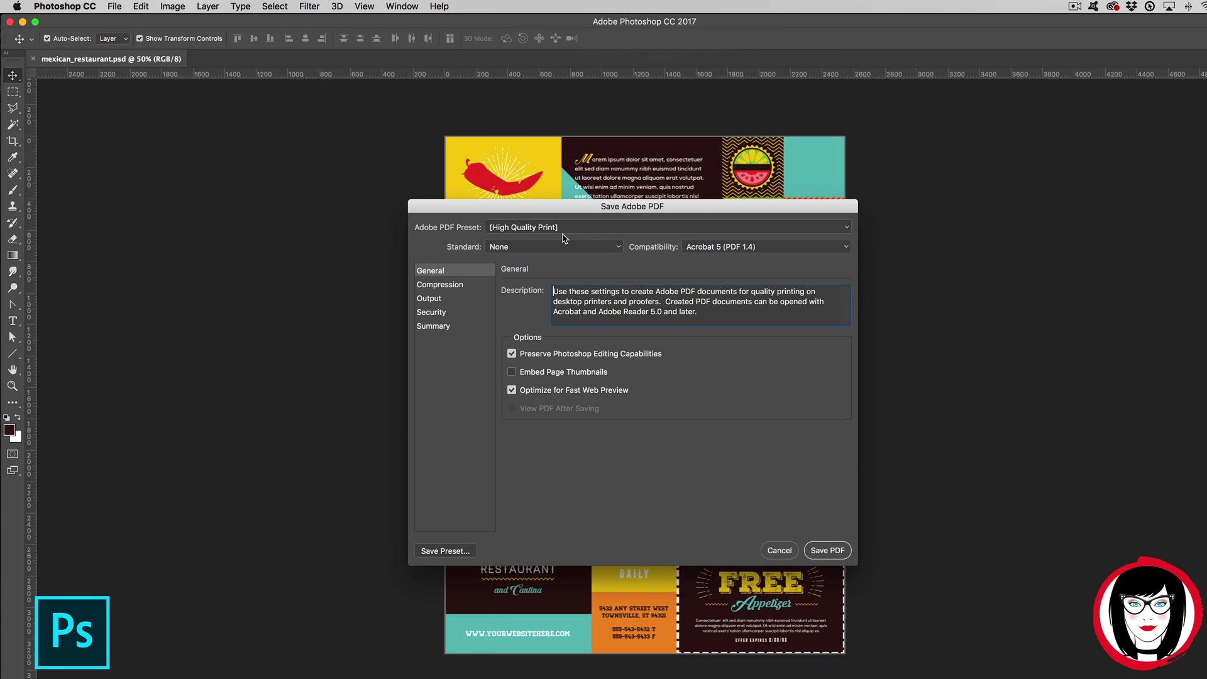
Choose the Smallest File Size preset and set downsampling to 150 pixels/inch.
click(557, 227)
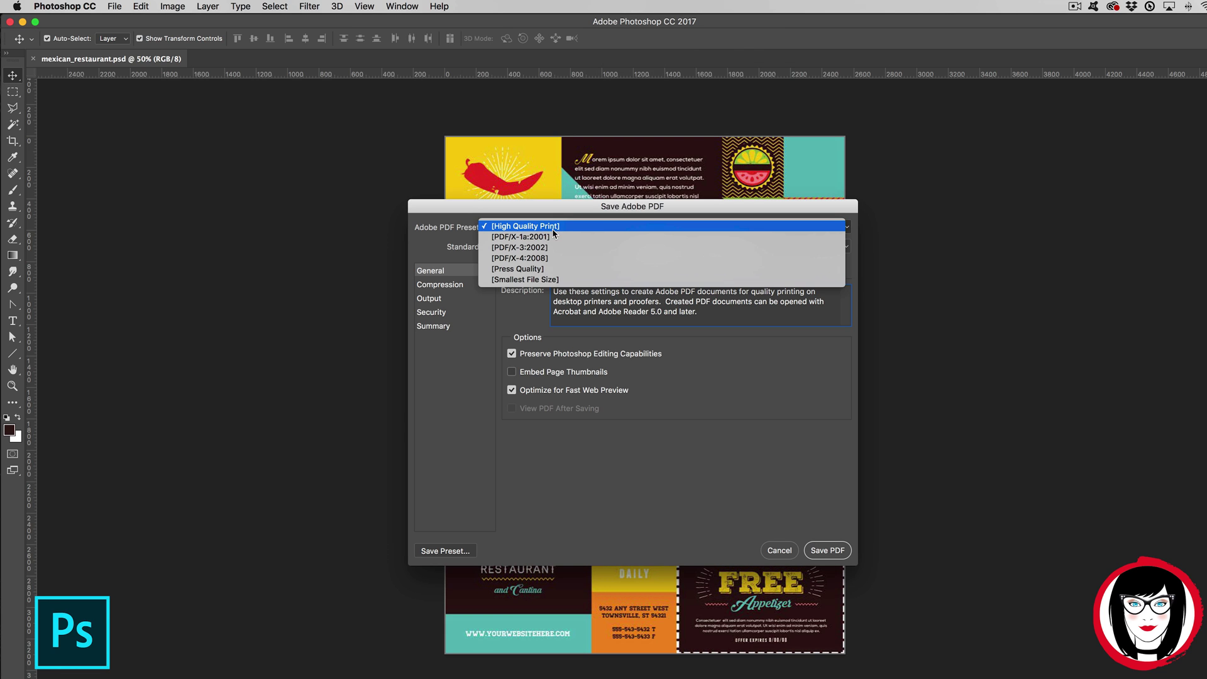
click(528, 280)
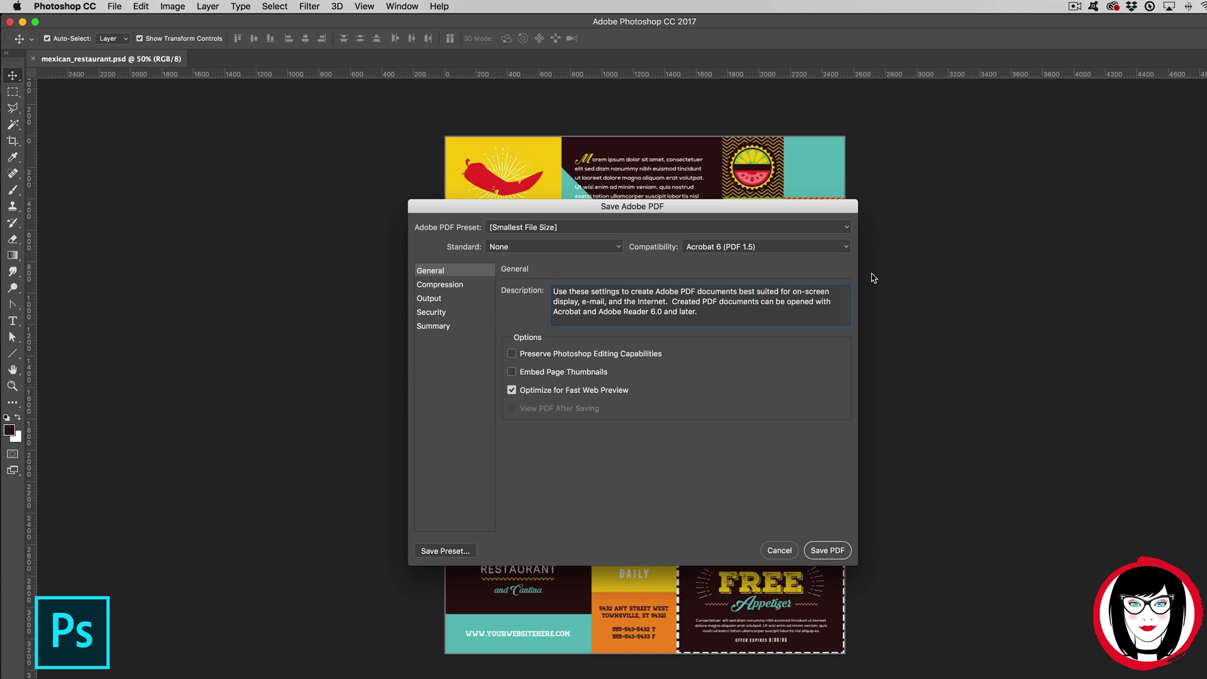
click(429, 286)
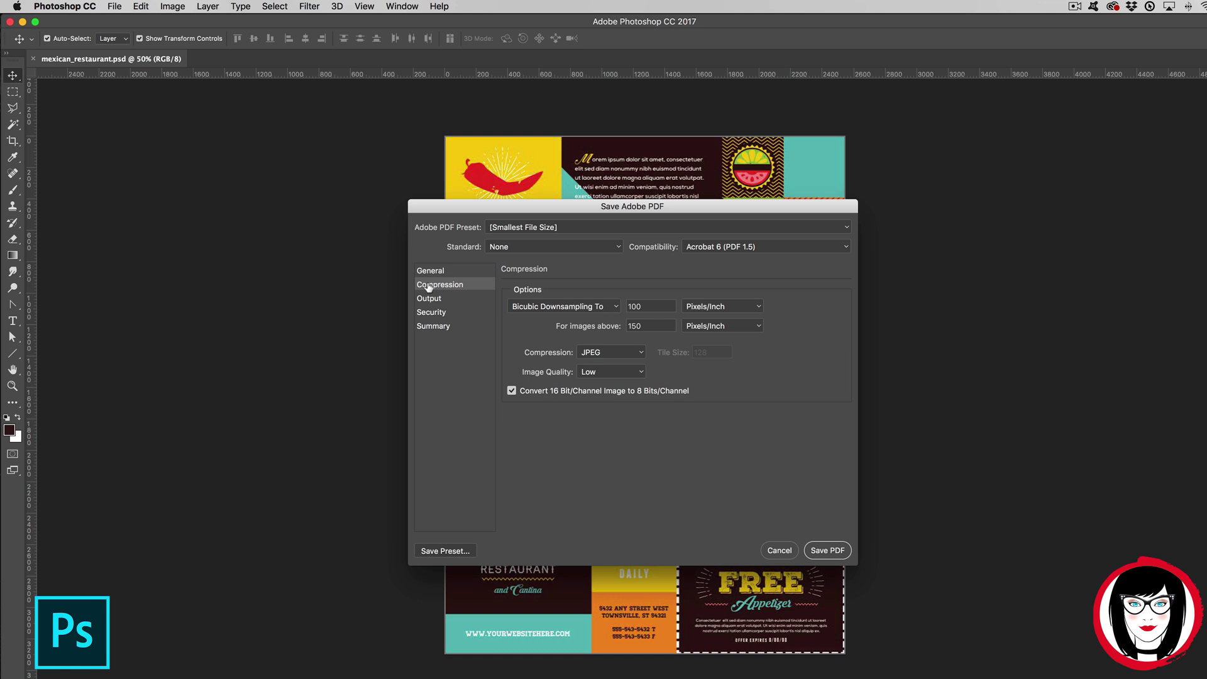
double_click(632, 307)
text(15)
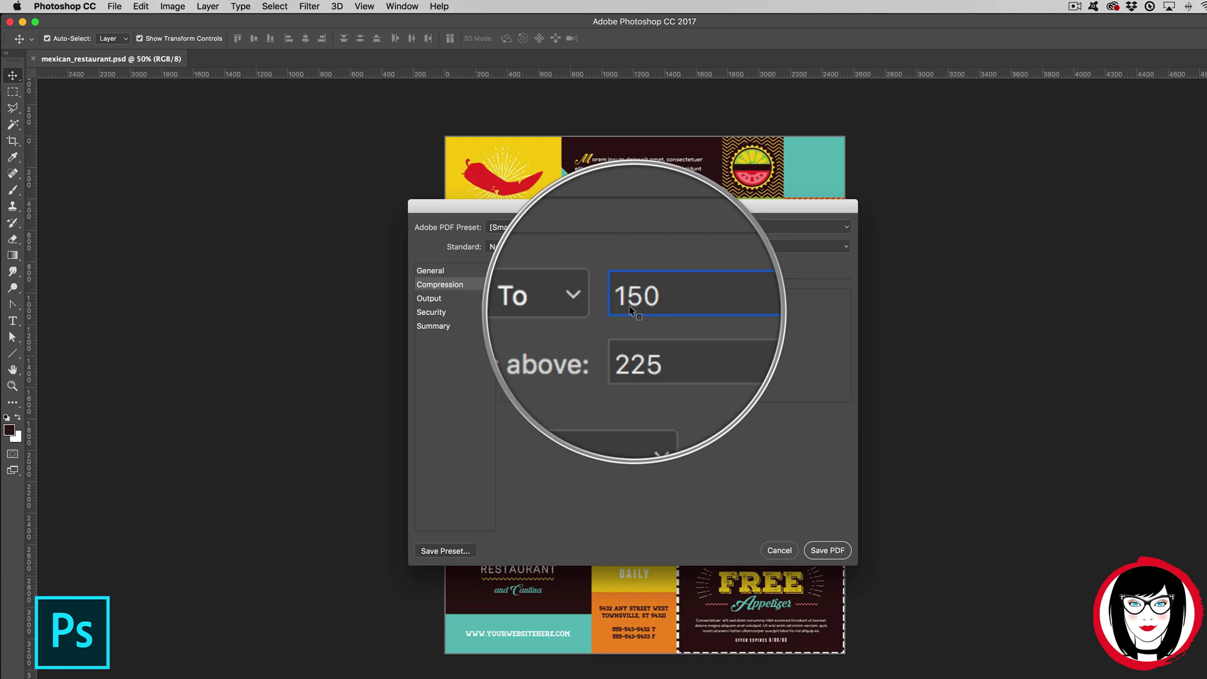
Save the small-size PDF, then start another Photoshop PDF copy via Save As.
click(825, 549)
click(114, 6)
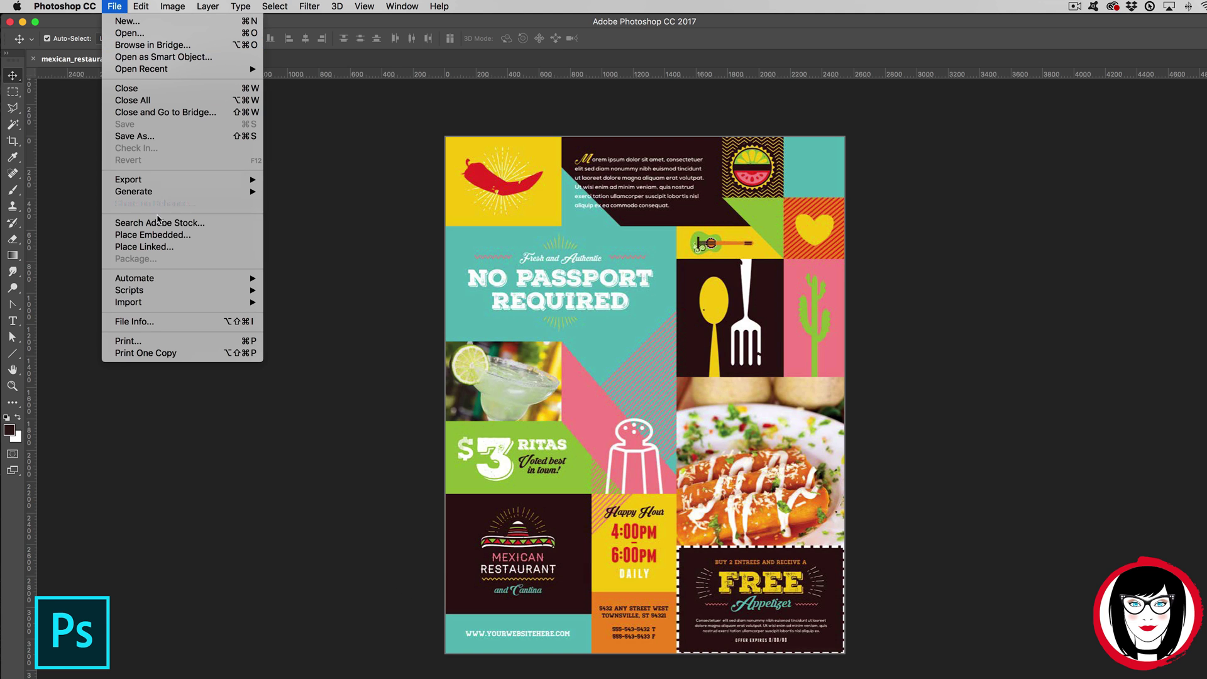
click(161, 140)
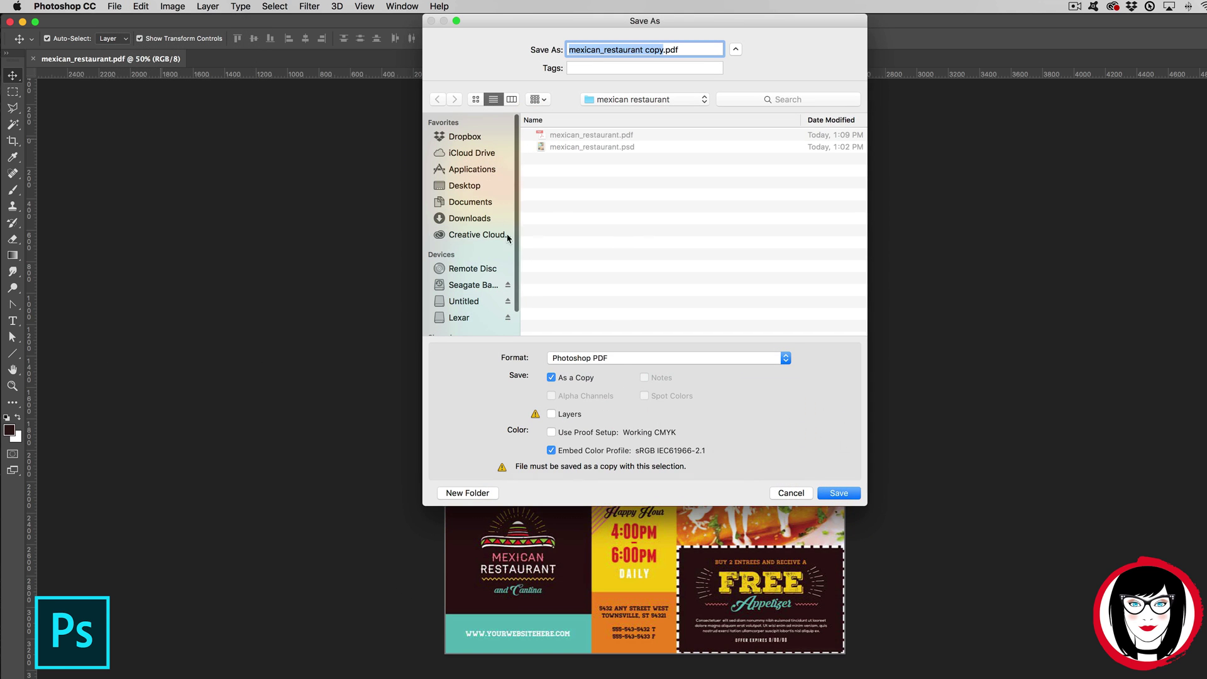
click(621, 359)
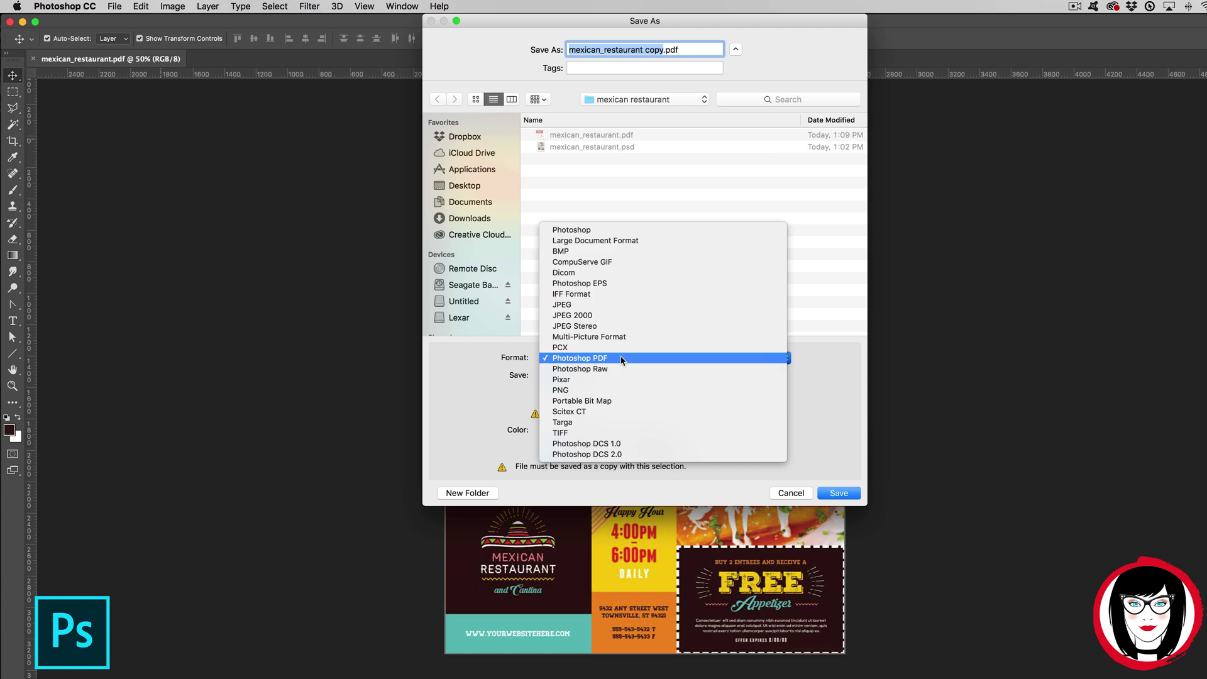
click(621, 358)
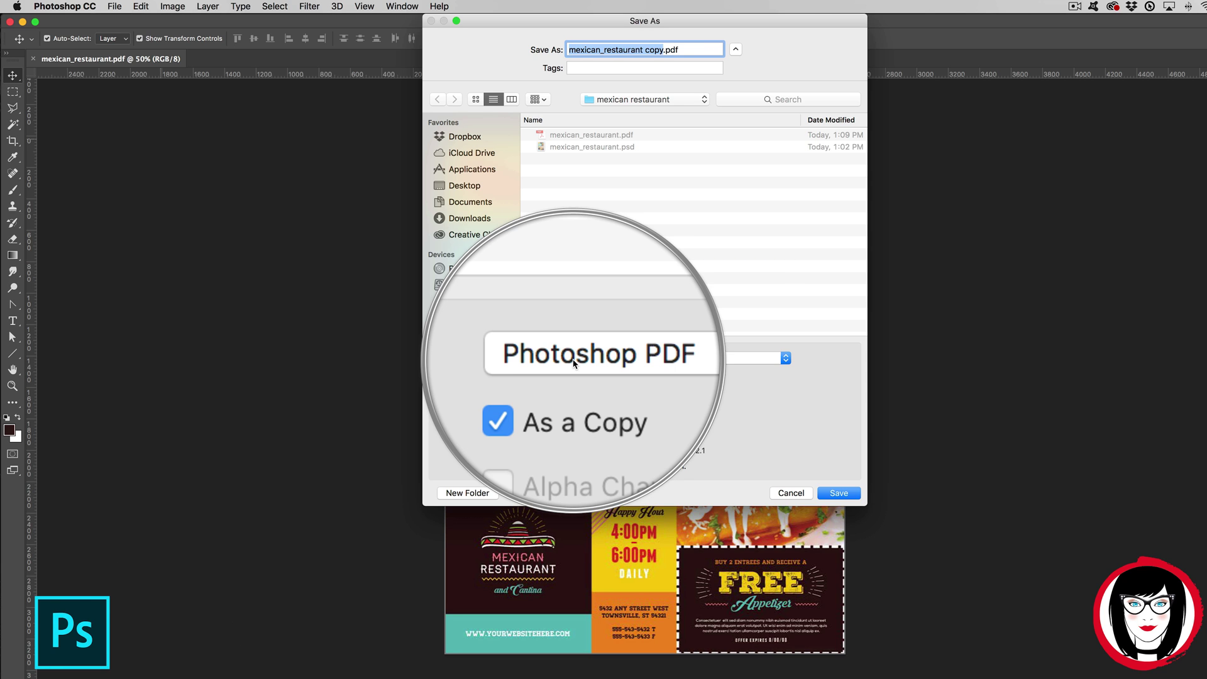
click(832, 494)
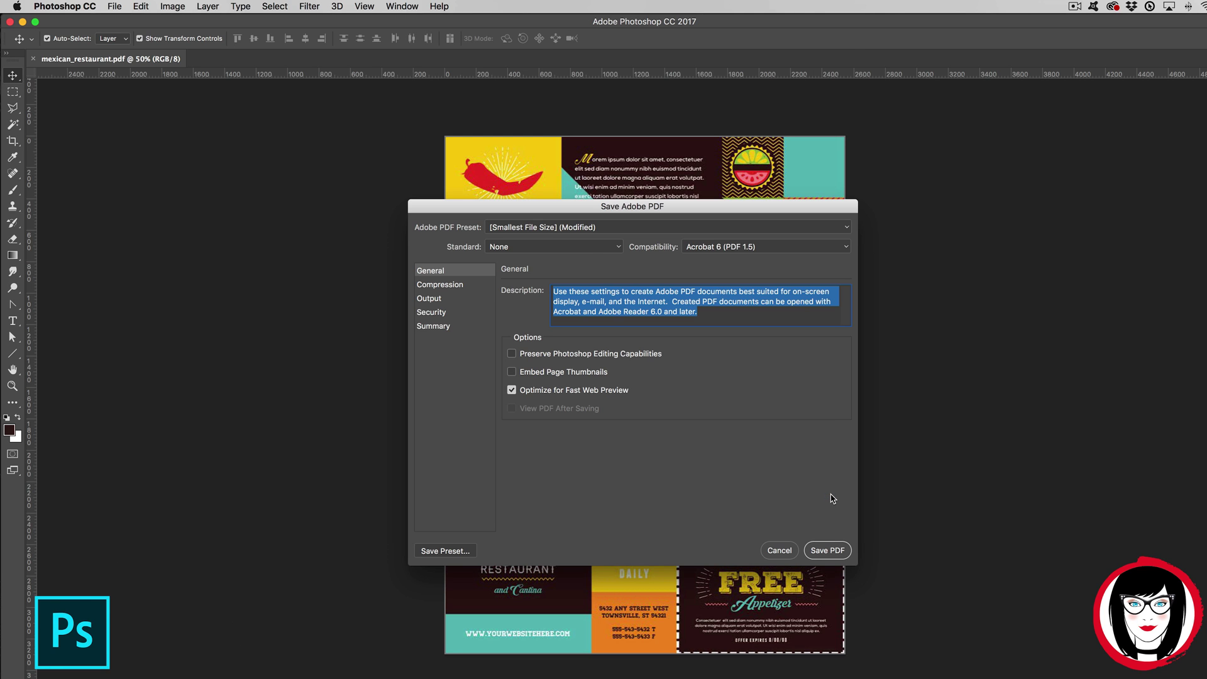
Apply the PDF/X-1a:2001 preset, review its compression settings, and save the copy.
click(573, 227)
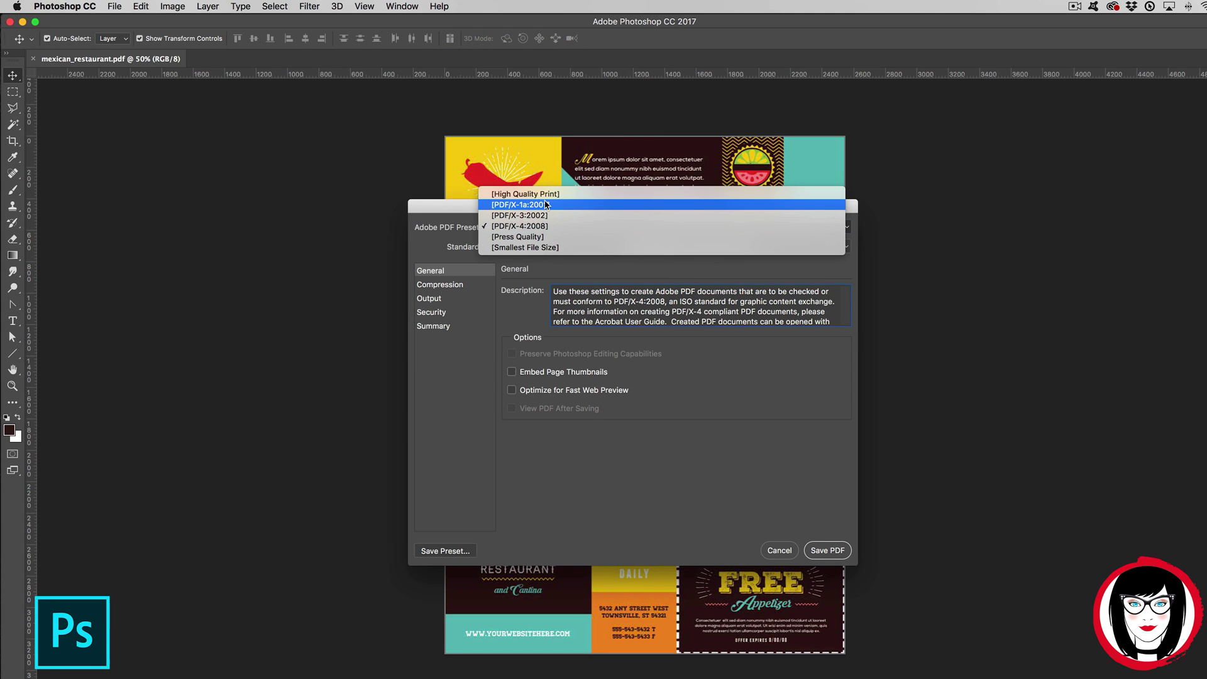
click(517, 200)
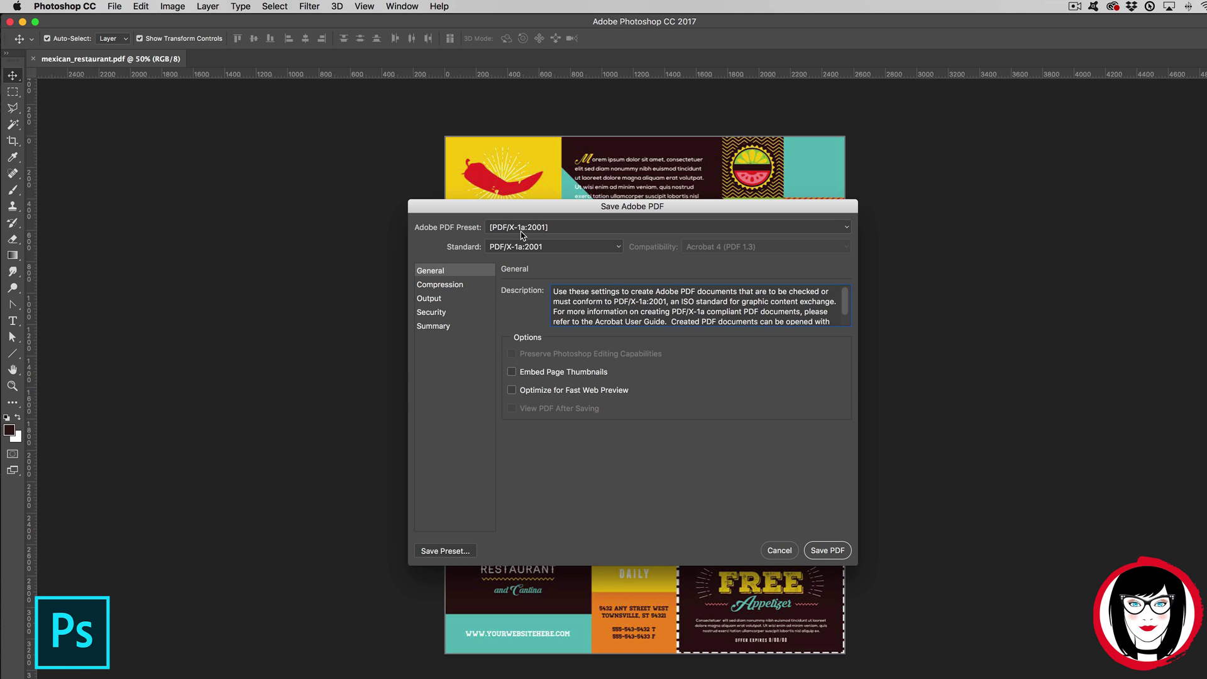
click(439, 285)
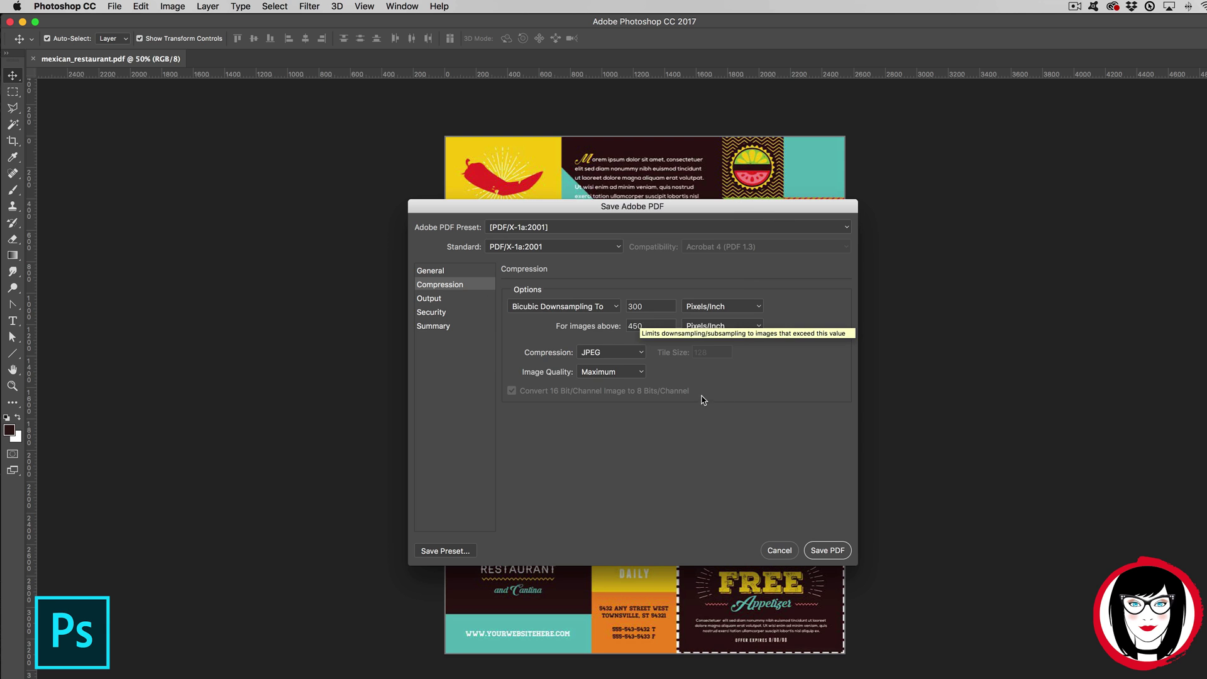
click(828, 550)
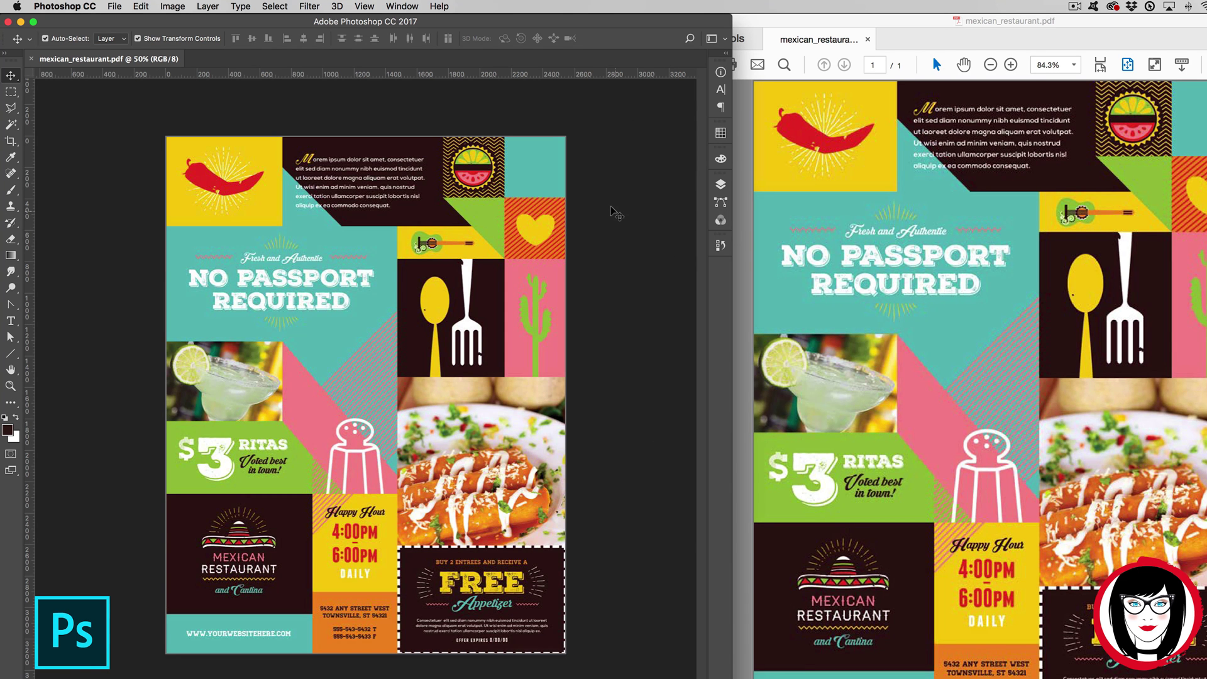
Switch between the Acrobat PDF and the Photoshop original to compare the flyer.
click(740, 209)
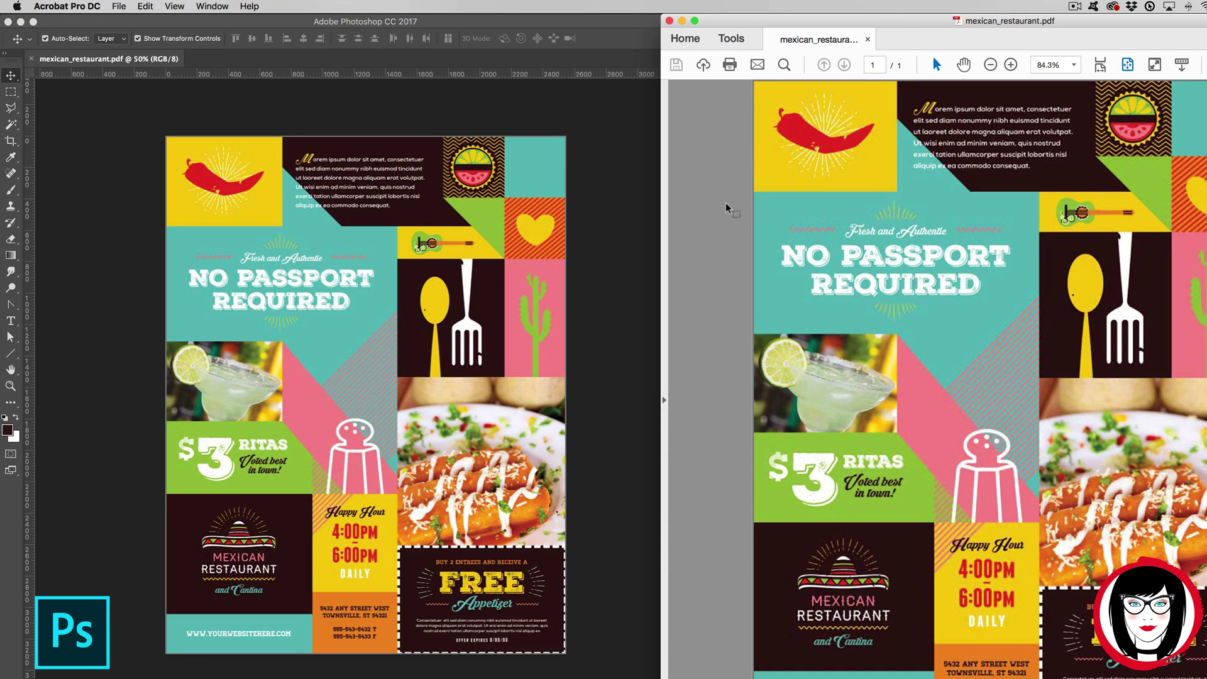
click(626, 144)
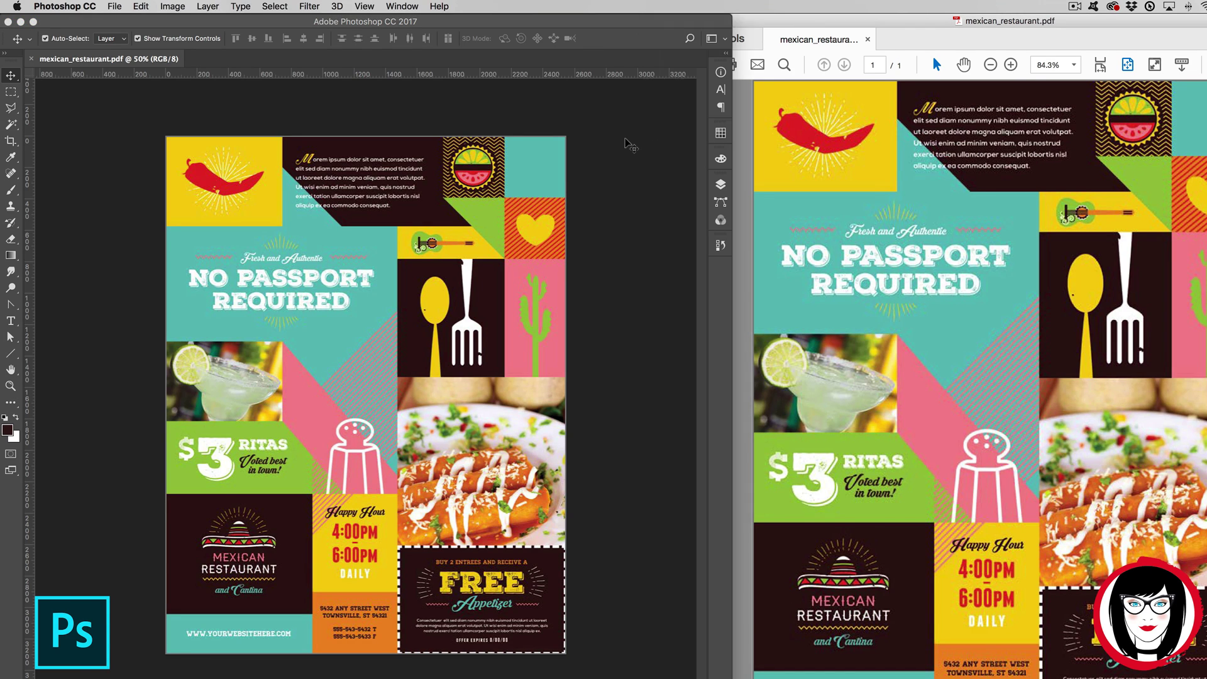